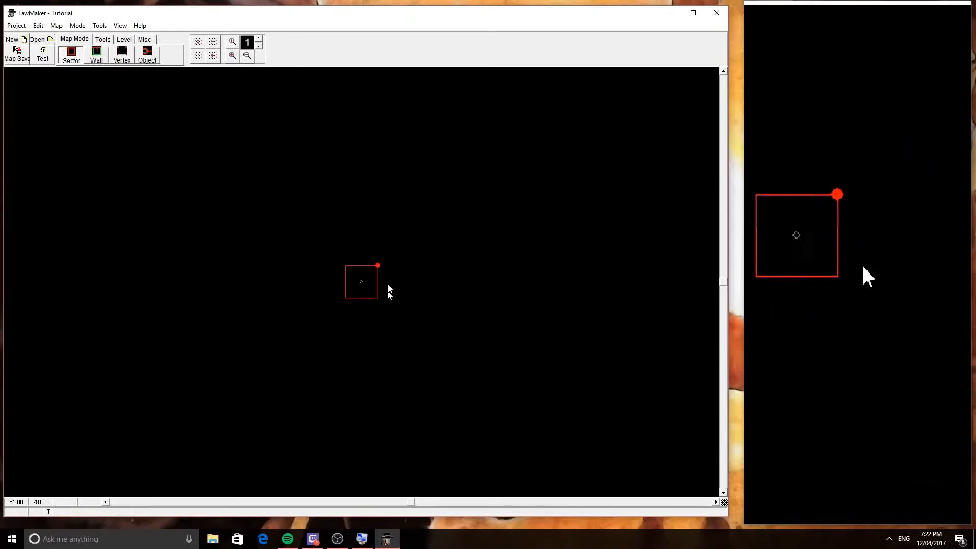
Step: Move the upper-right vertex of the square sector slightly outward and down in vertex editing mode
click(96, 53)
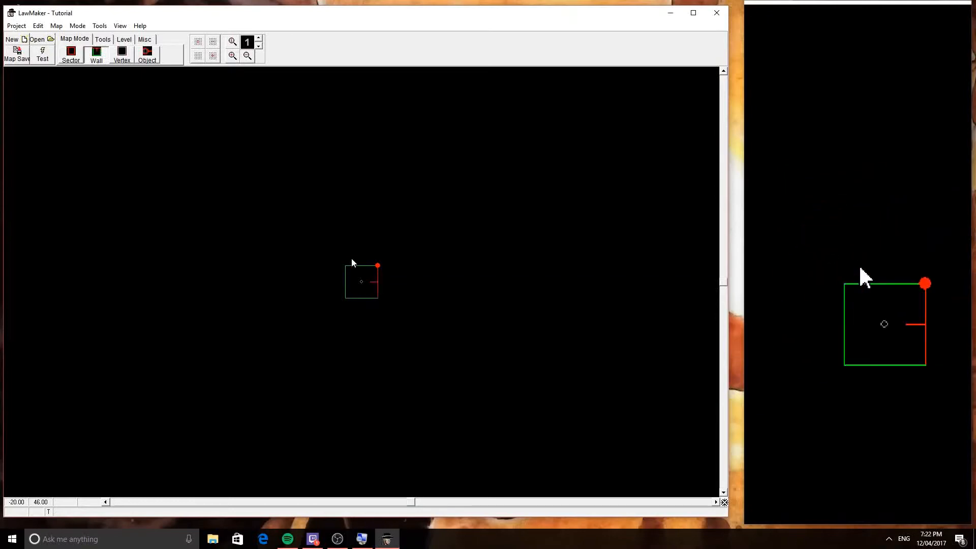
click(71, 54)
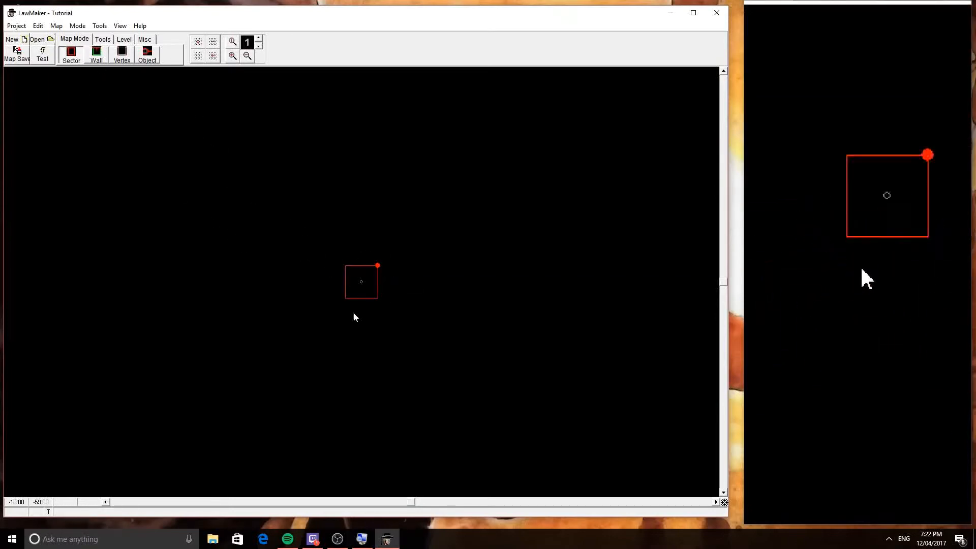
click(122, 54)
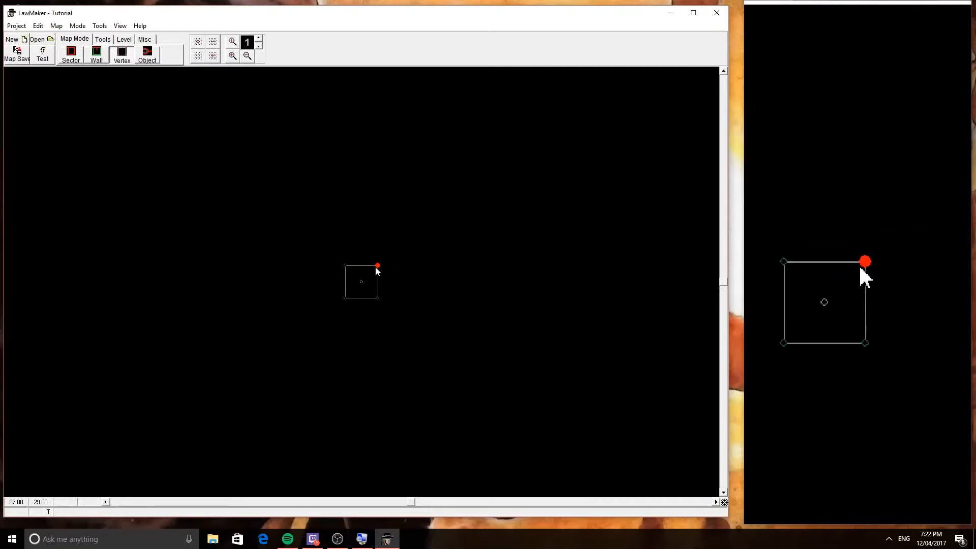
mouse_move(378, 269)
mouse_down()
mouse_move(388, 276)
mouse_move(387, 248)
mouse_move(364, 263)
mouse_move(386, 274)
mouse_move(392, 264)
mouse_move(379, 268)
mouse_up()
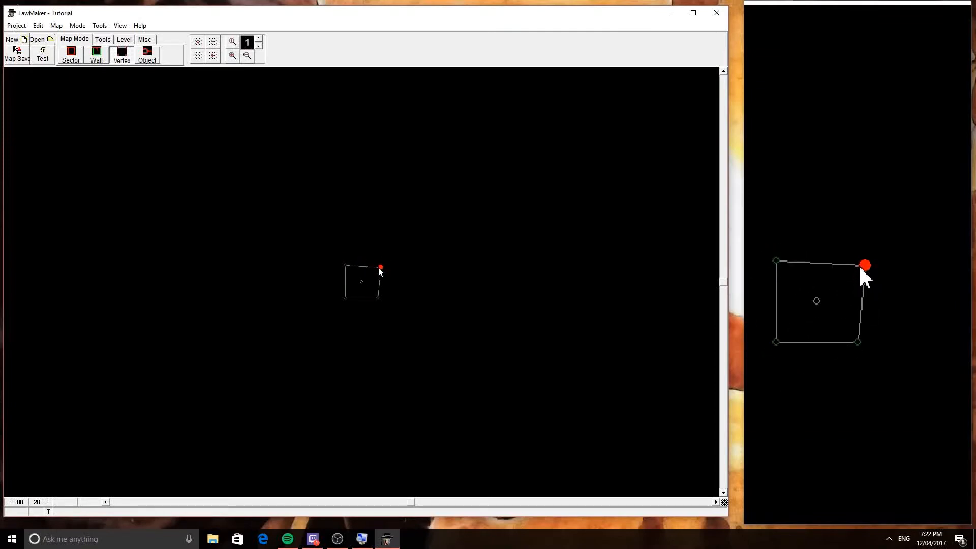
Step: Set the YAW of the PLAYER object inside the sector to 90 and apply the change
click(147, 54)
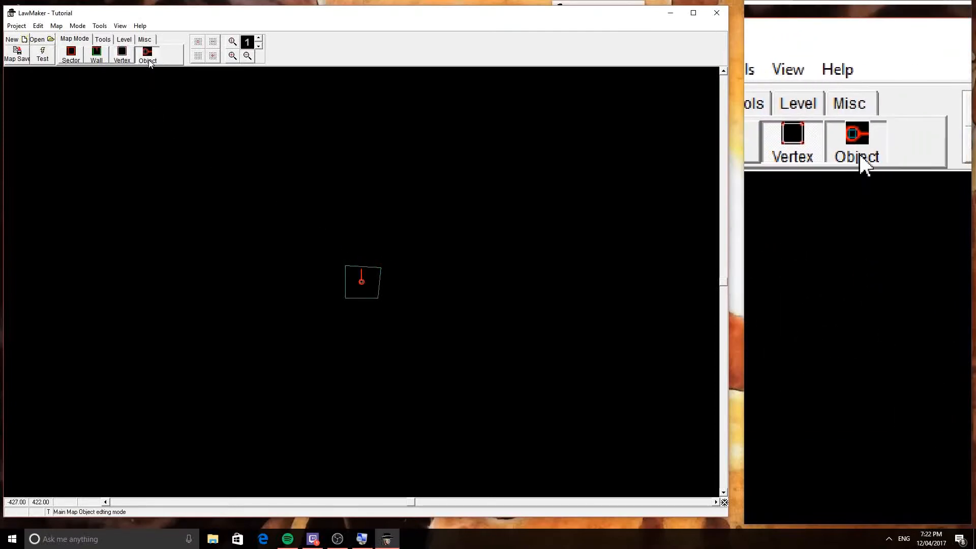
double_click(361, 284)
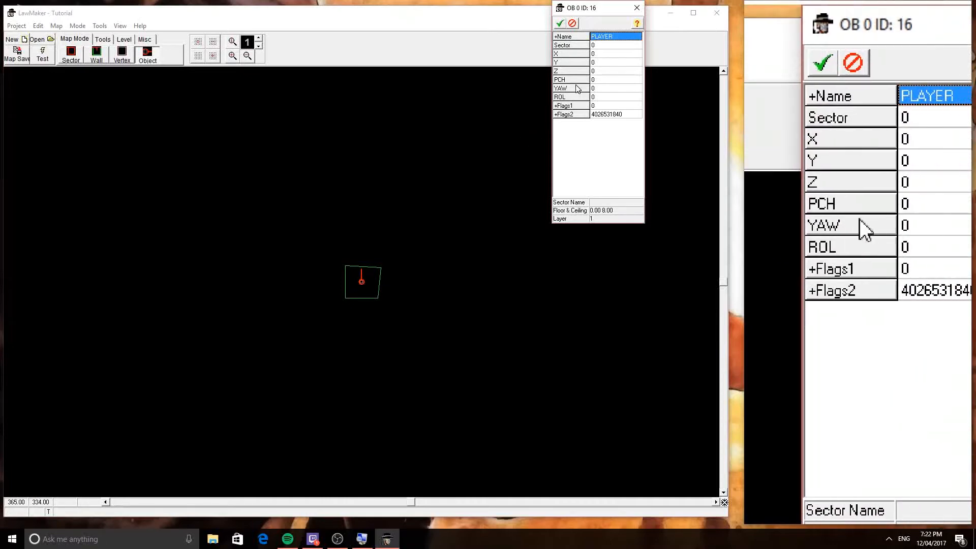
drag(587, 11, 436, 175)
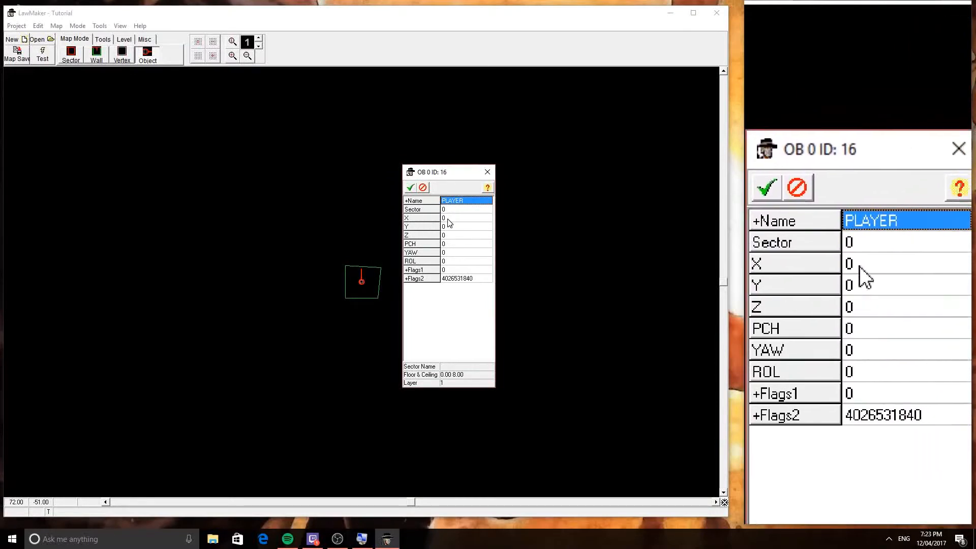
click(448, 219)
click(444, 235)
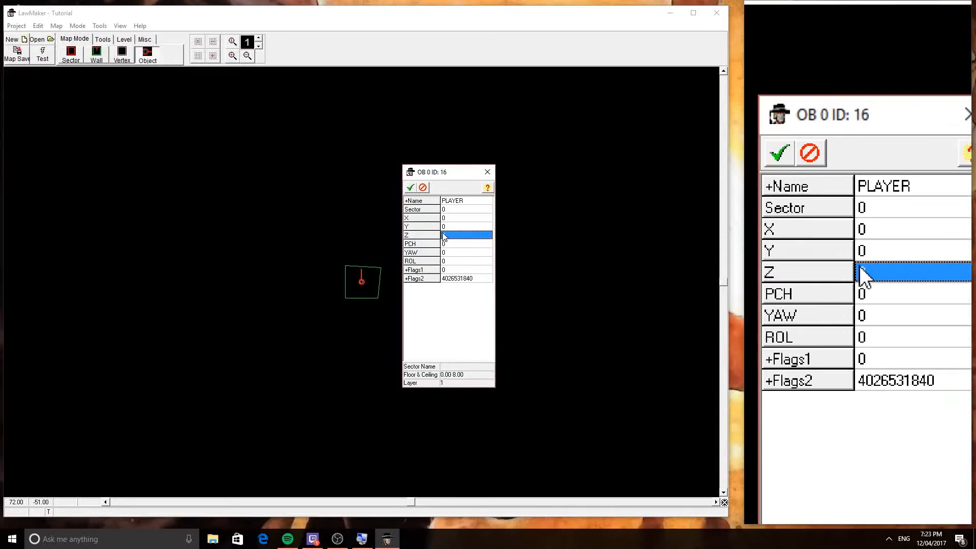
click(445, 253)
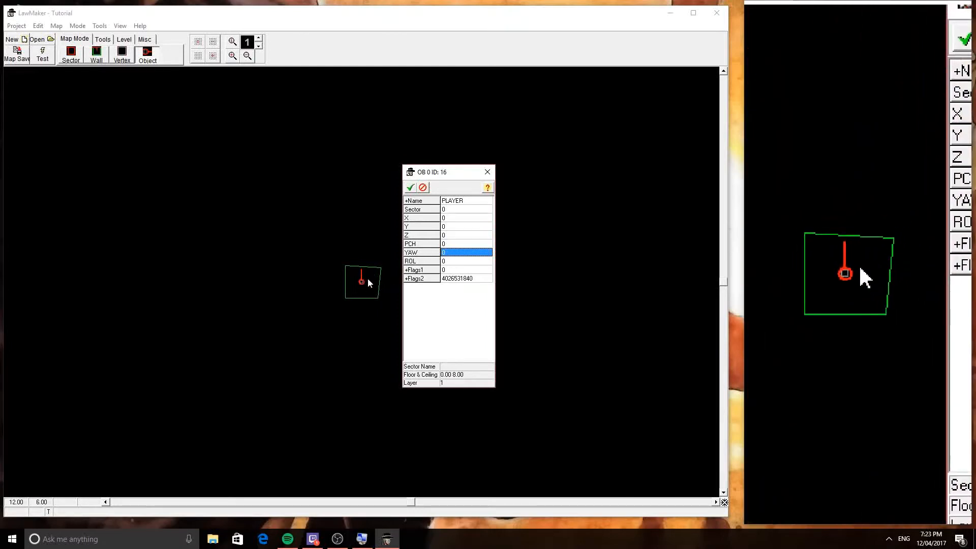
click(444, 253)
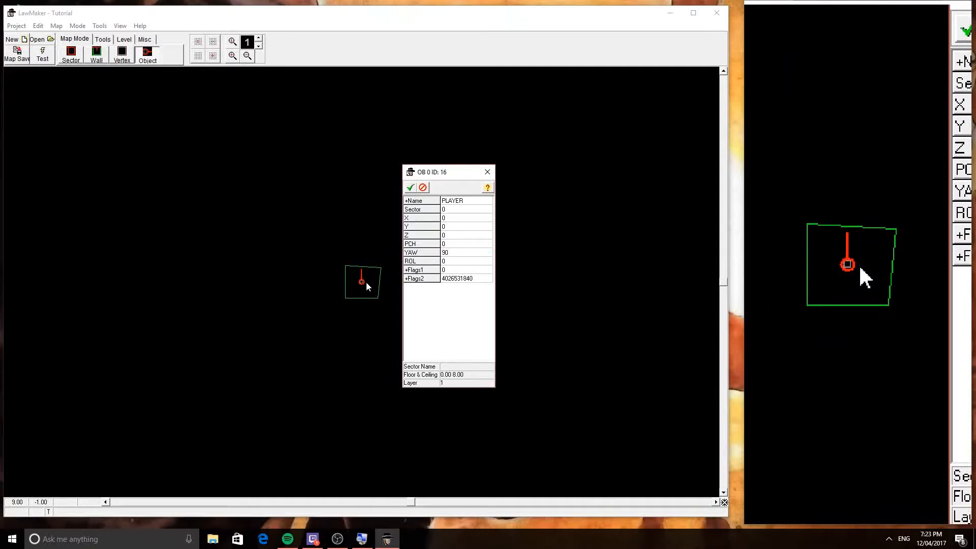
key(Return)
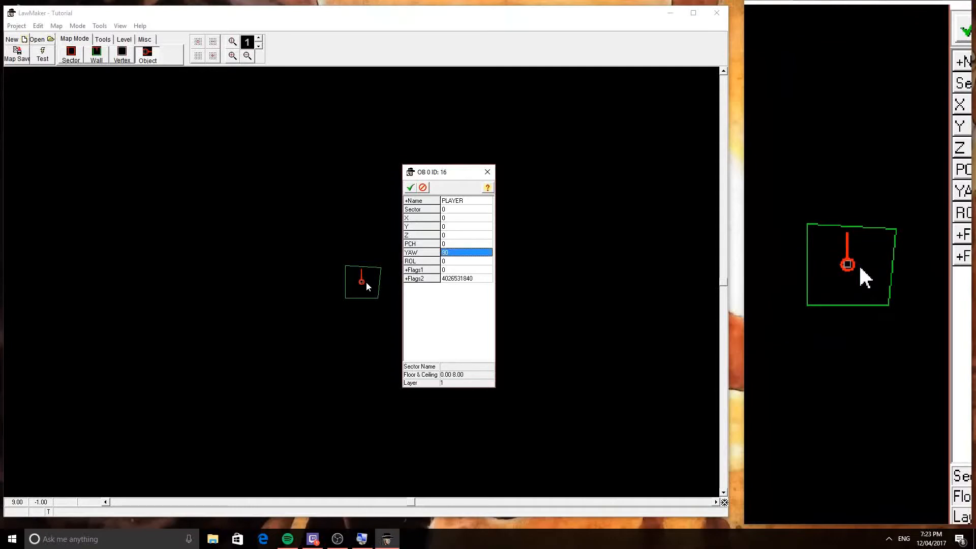
click(410, 188)
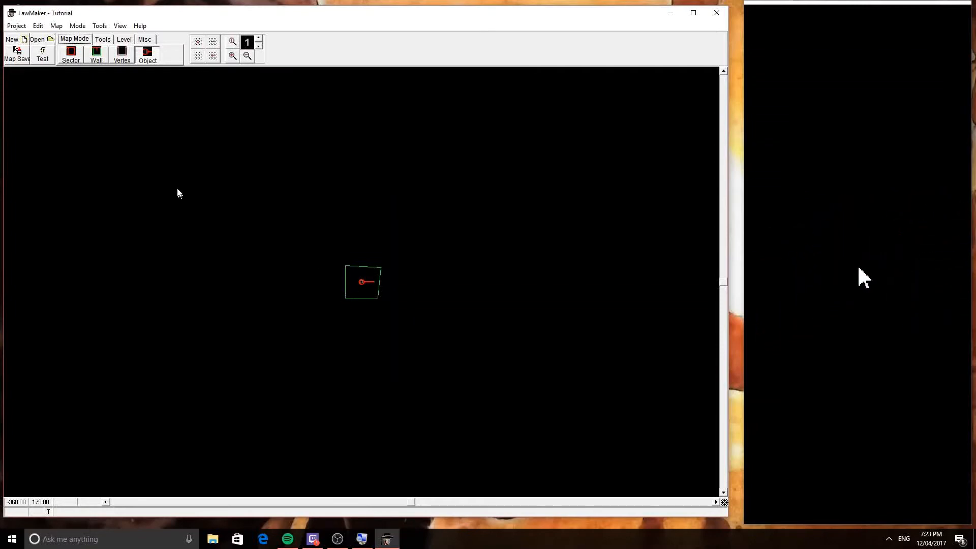
Step: Save the project as Tutorial.lvt in the Tutorial folder, overwriting the existing file
click(21, 59)
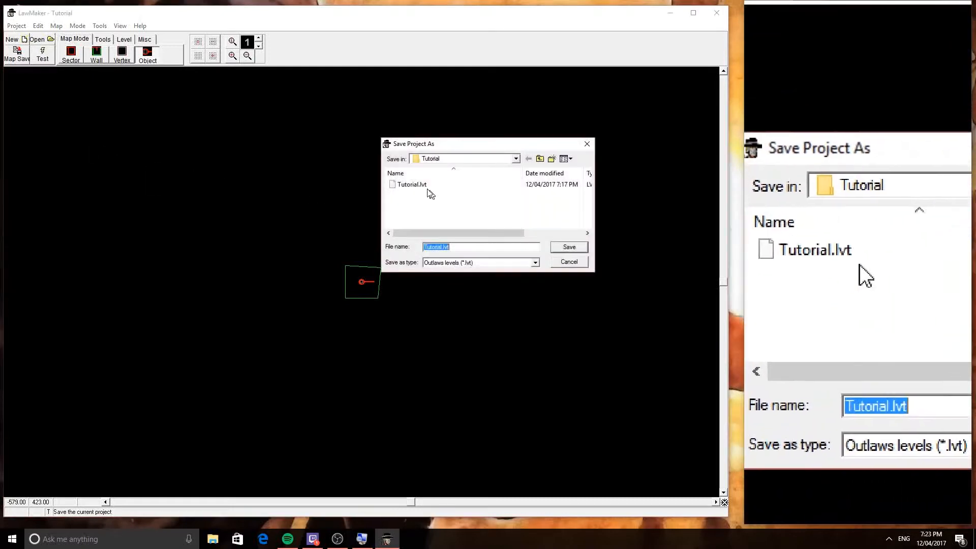
click(562, 253)
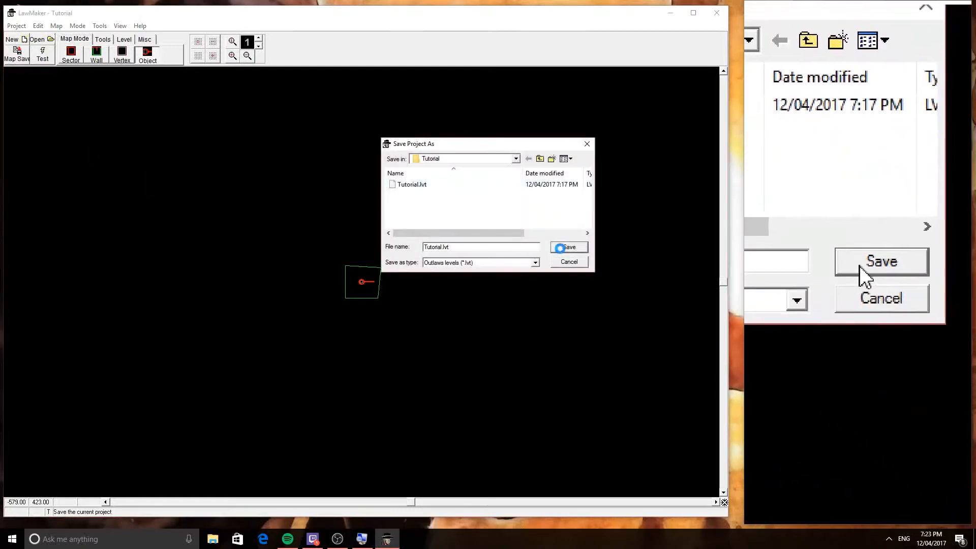
click(398, 271)
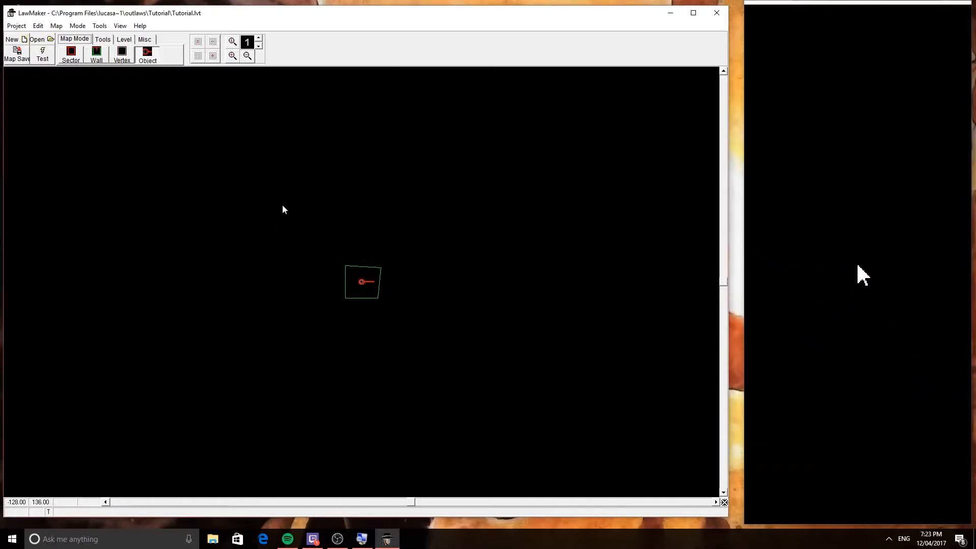
Step: Test the level in Outlaws, view the room with the map overlay, and exit back to LawMaker
click(49, 56)
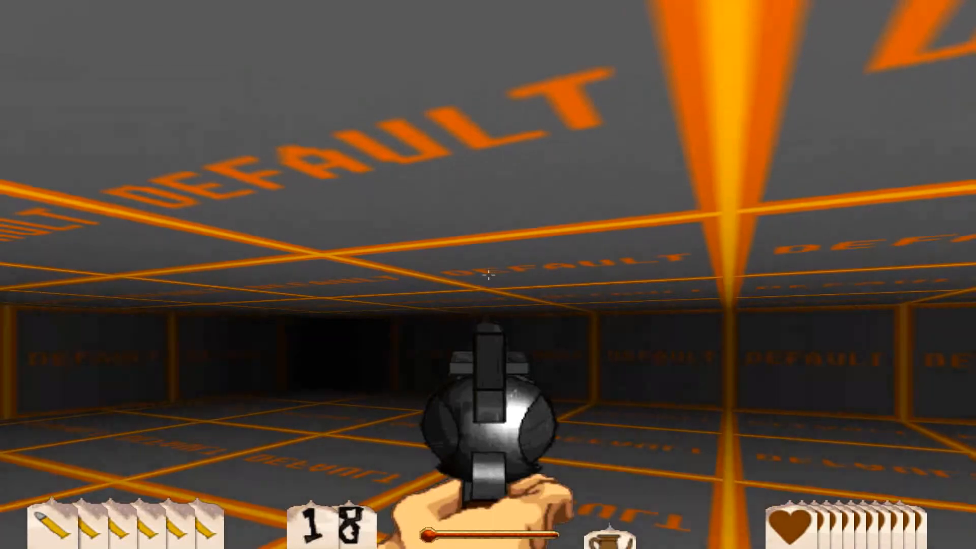
key(Tab)
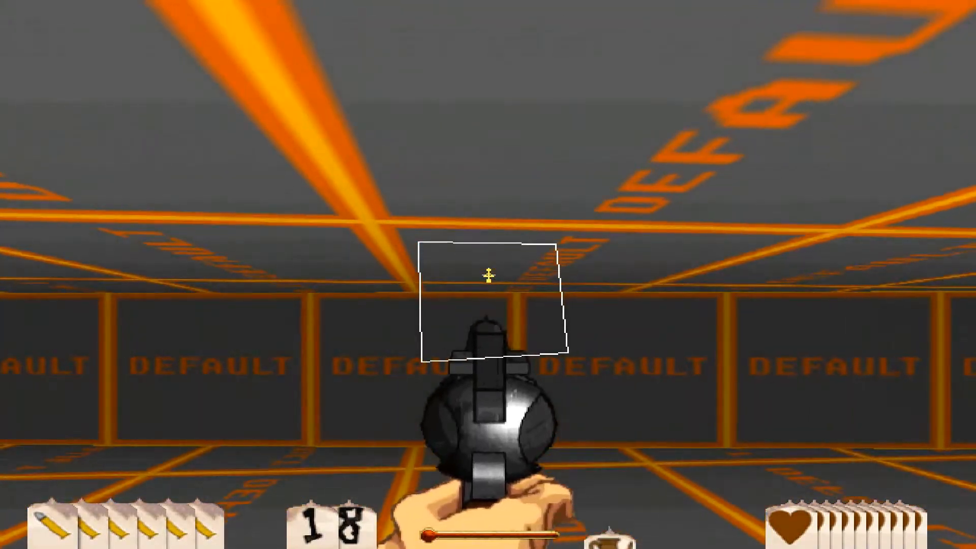
key(Escape)
key(Return)
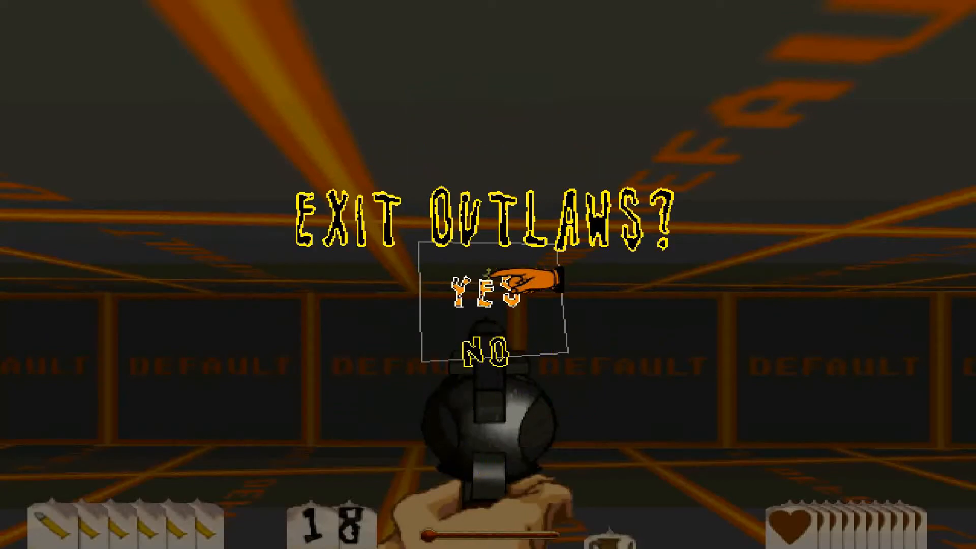
key(Return)
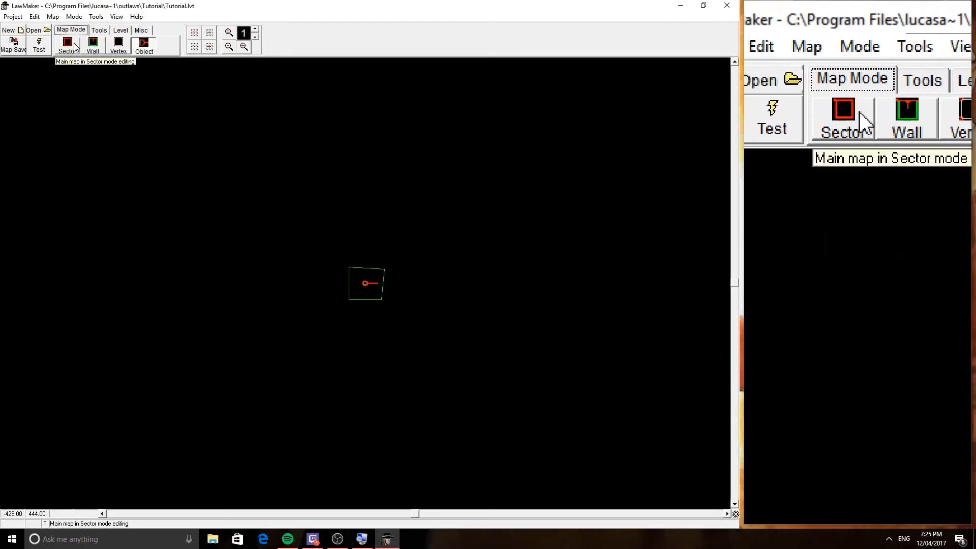
Step: Set the sector's Ambient value to 31 in its properties and apply the change
click(71, 44)
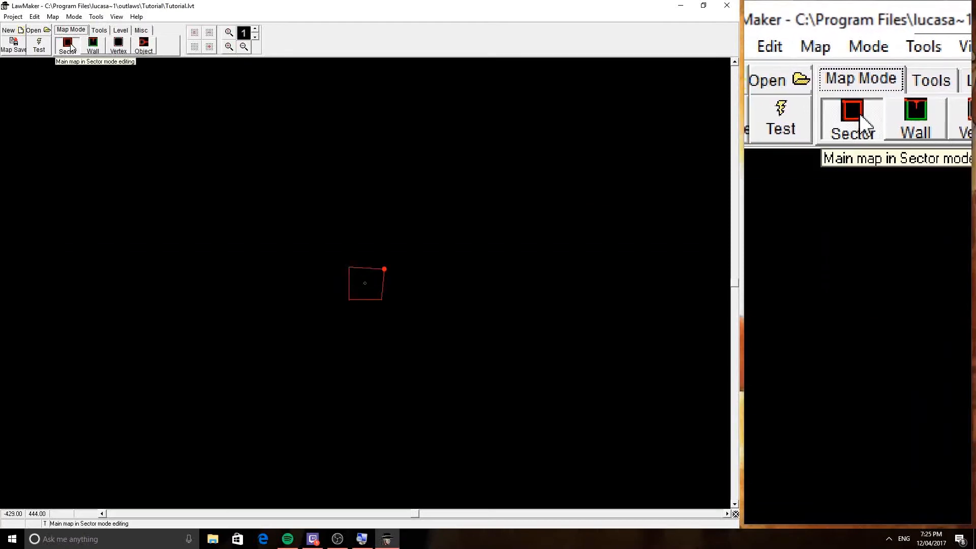
double_click(358, 285)
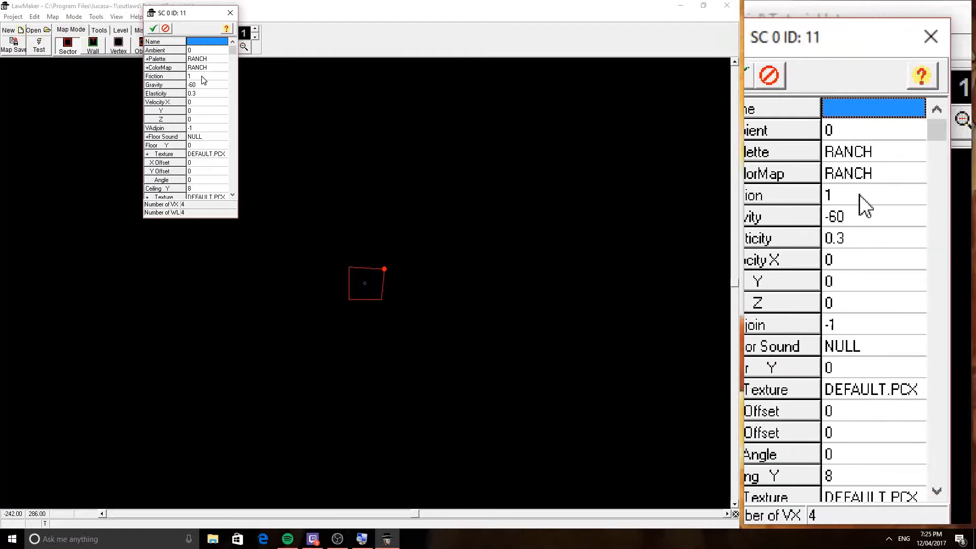
drag(231, 51, 189, 49)
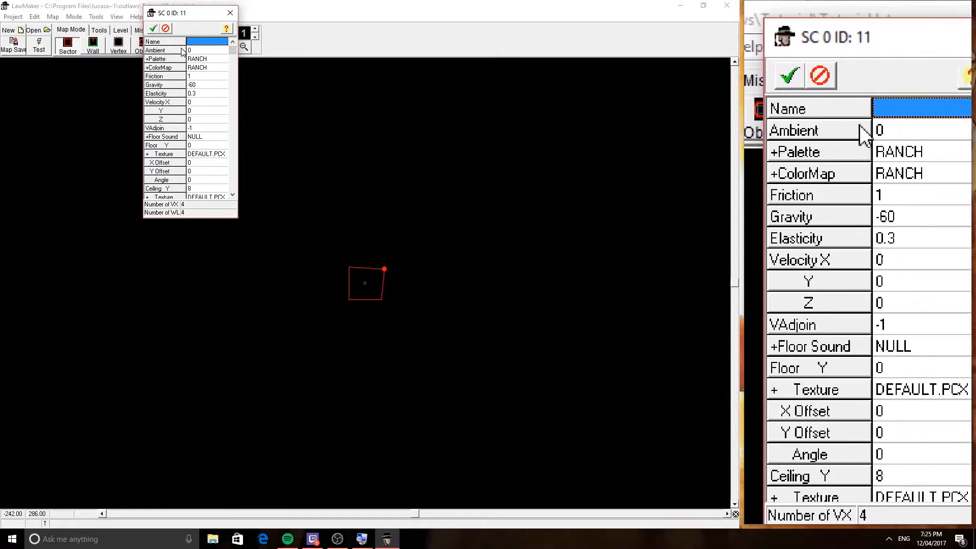
click(193, 52)
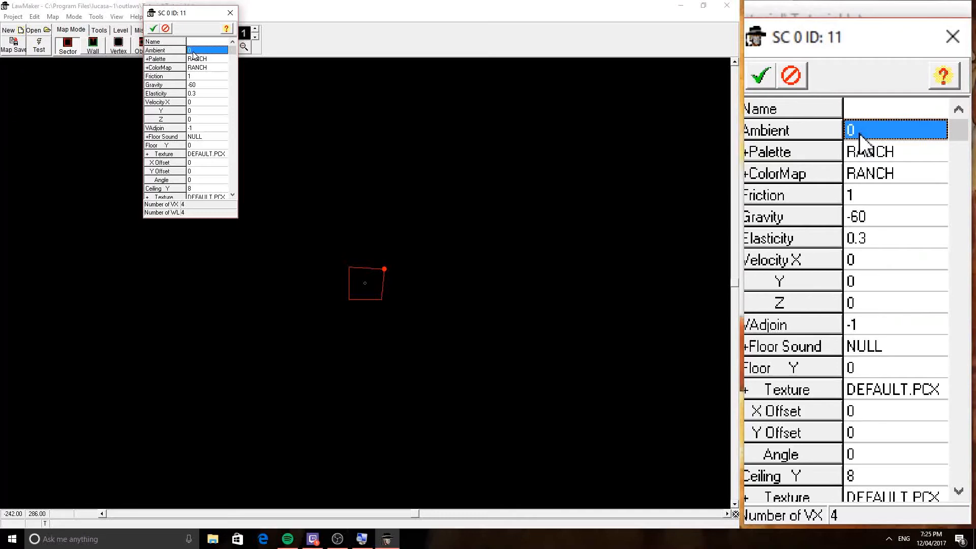
text(31)
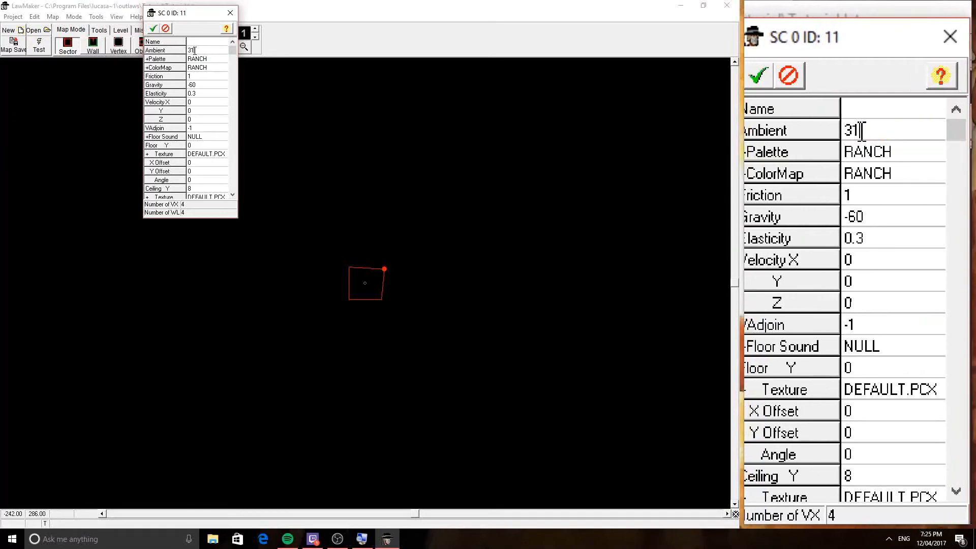
click(153, 28)
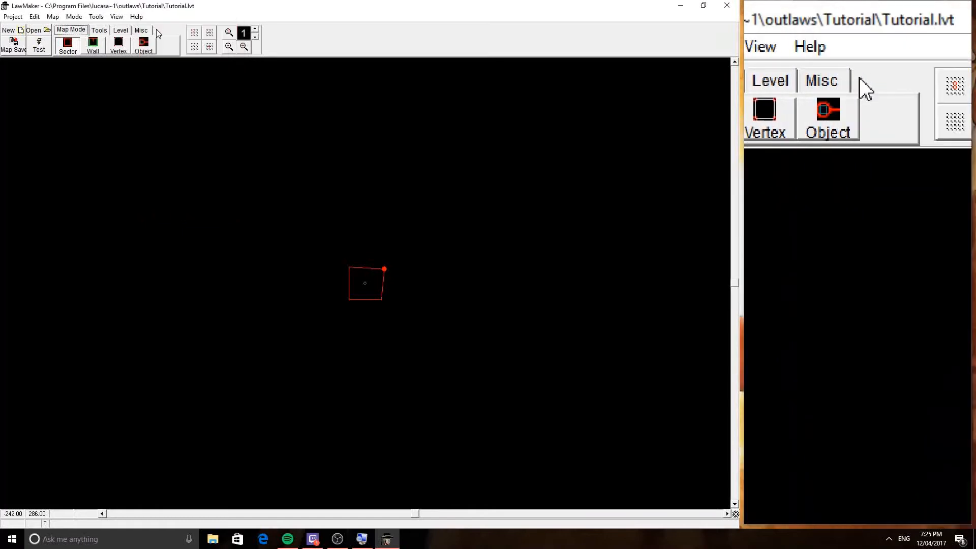
Step: Test the level in Outlaws again to check the room's new lighting, and exit back to LawMaker
click(43, 50)
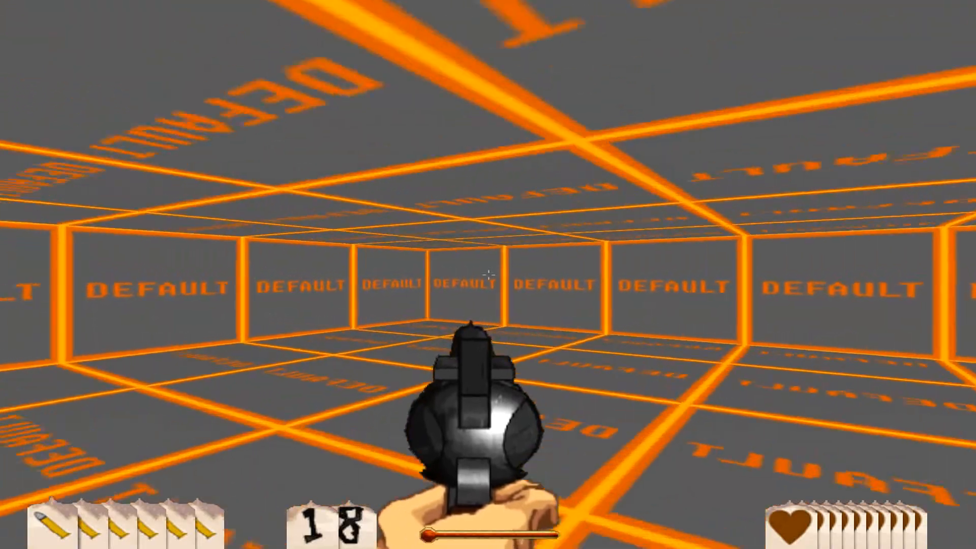
key(Escape)
key(Return)
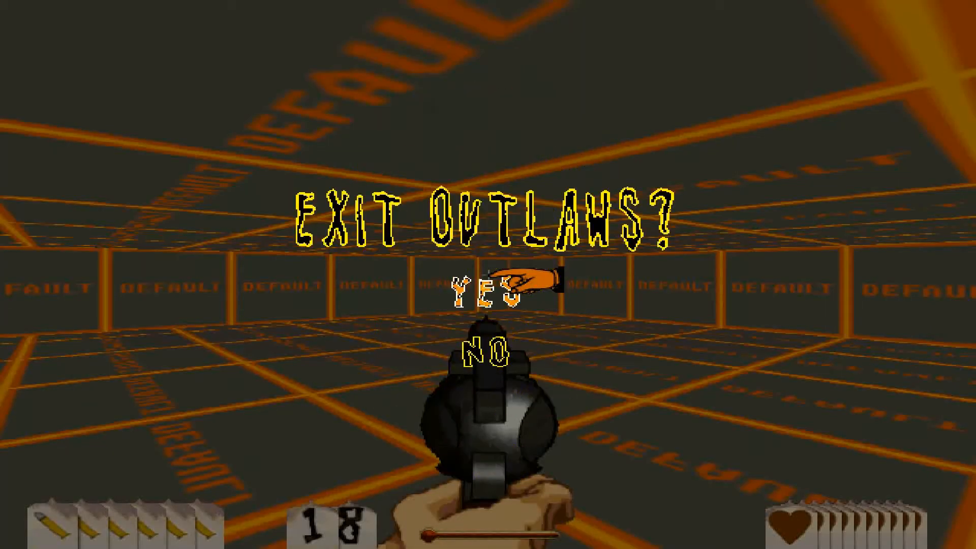
key(Return)
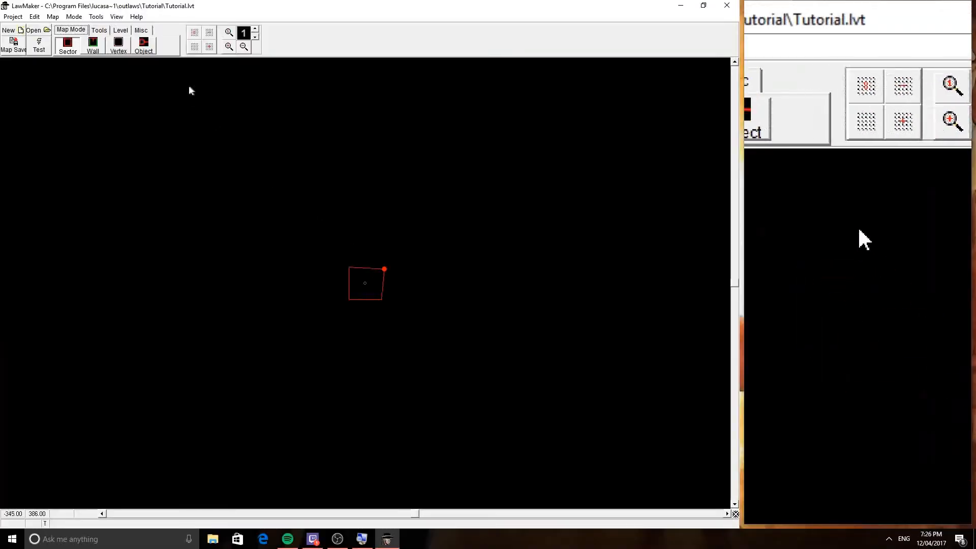
Step: Cycle through the wall, vertex and object editing modes, return to wall mode and select the left, right and upper walls in turn
click(101, 47)
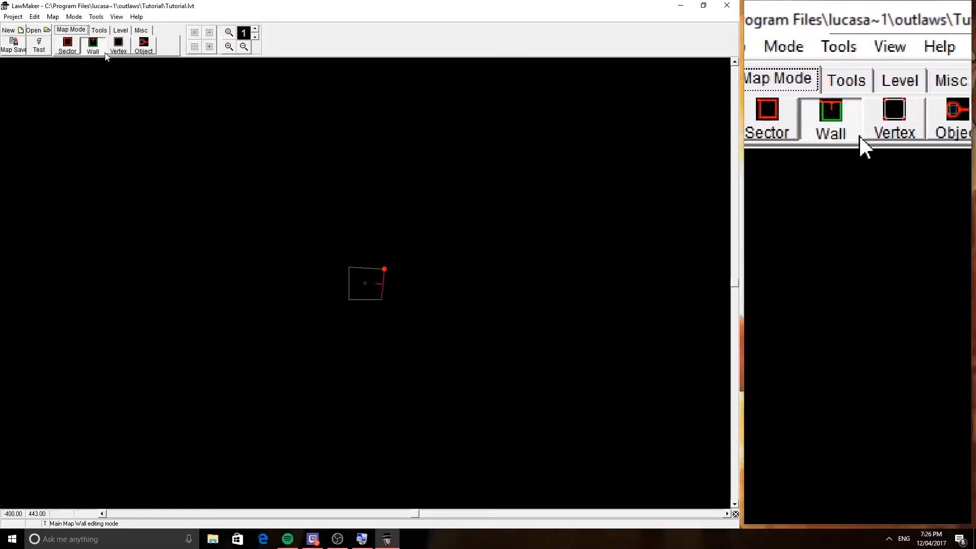
click(119, 43)
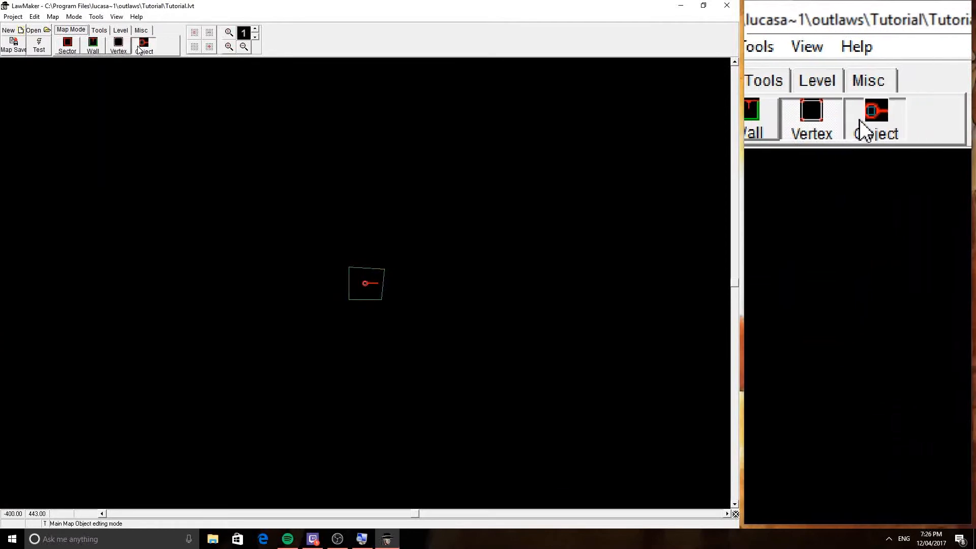
click(93, 45)
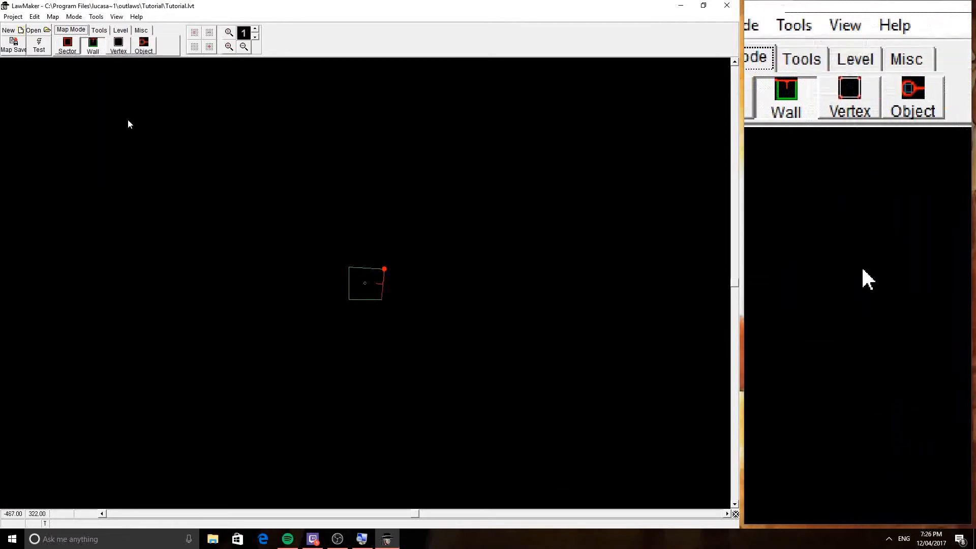
click(366, 268)
click(356, 279)
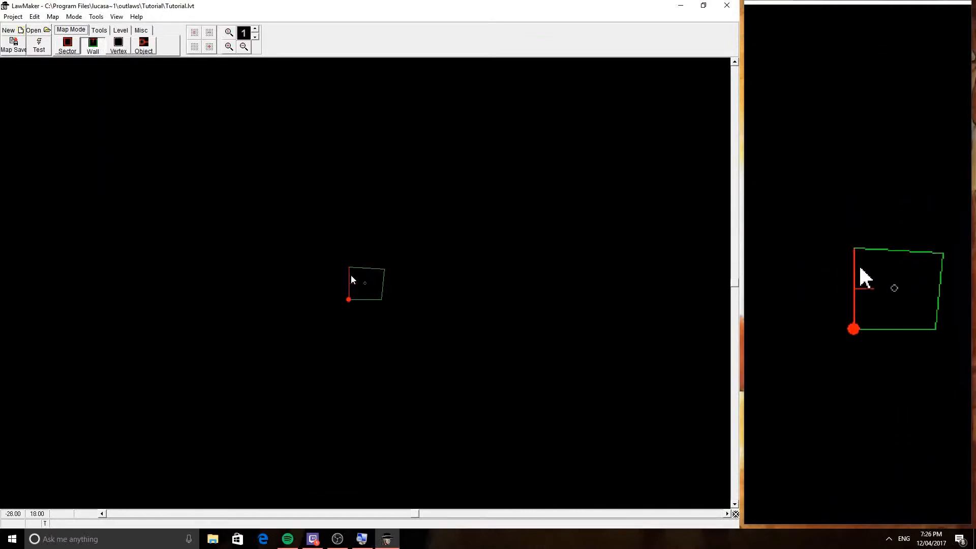
click(385, 285)
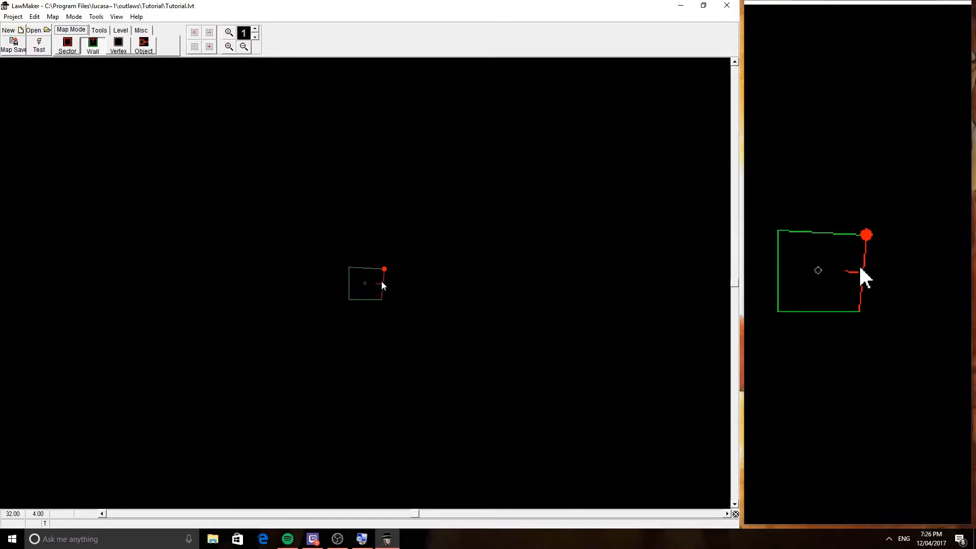
click(365, 268)
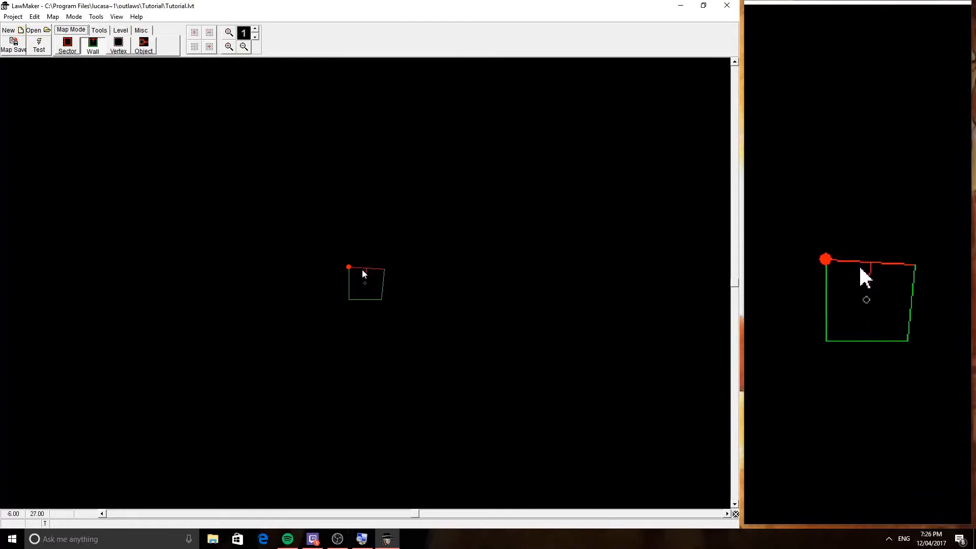
Step: Set the upper wall's Middle TX to BWBRICKS.PCX from the All Walls textures and apply the wall's properties
double_click(363, 271)
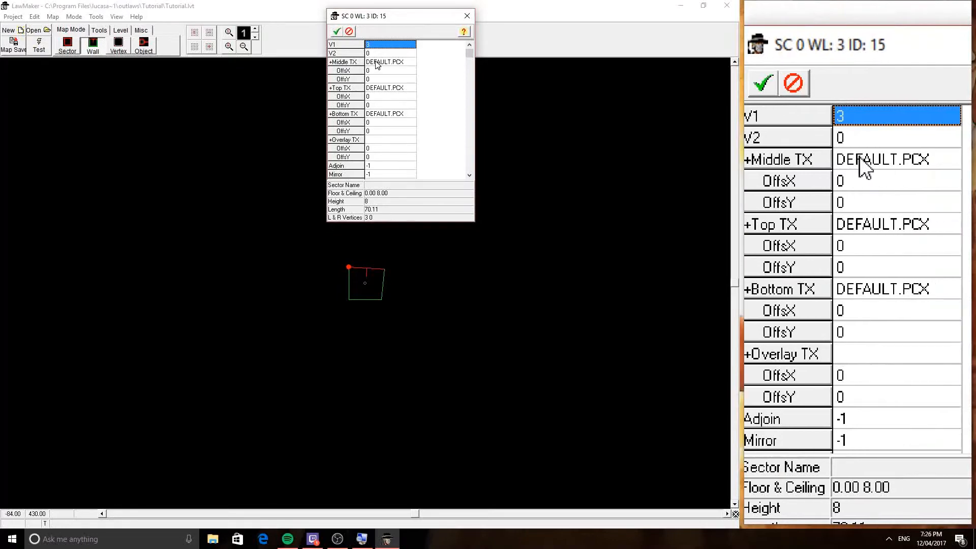
double_click(377, 62)
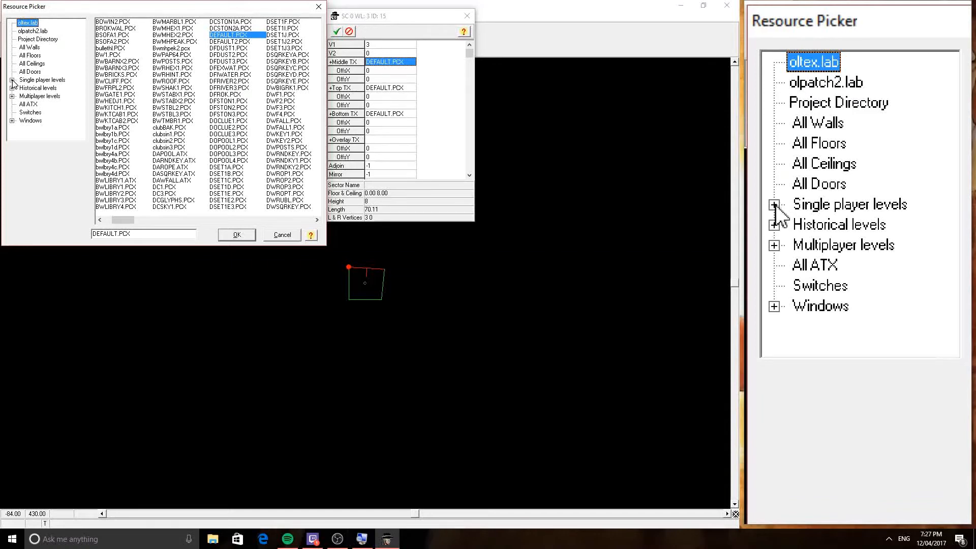
click(29, 48)
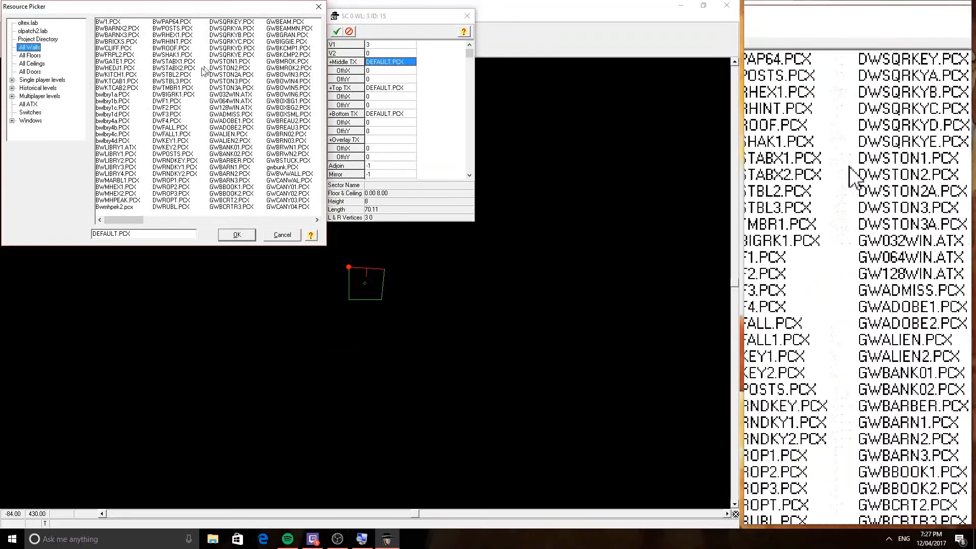
click(106, 23)
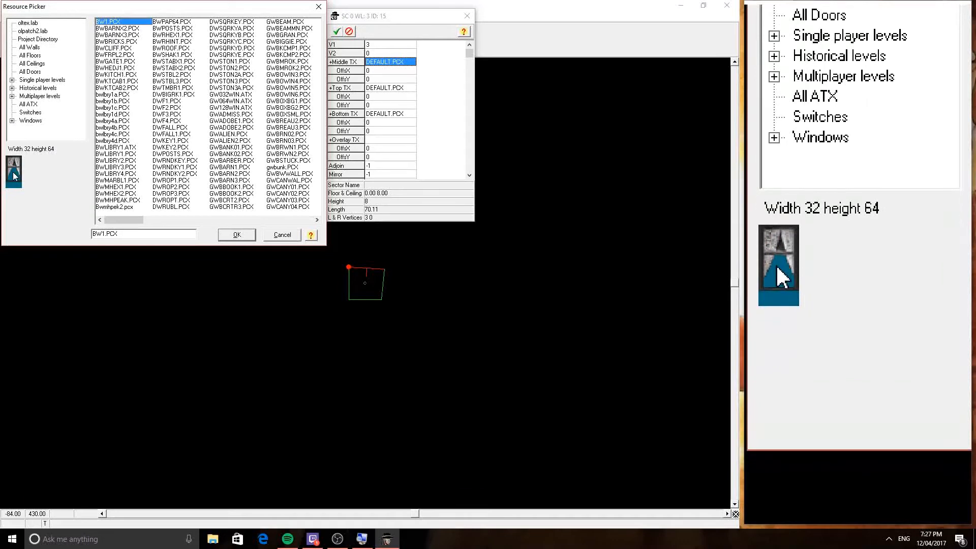
key(Down)
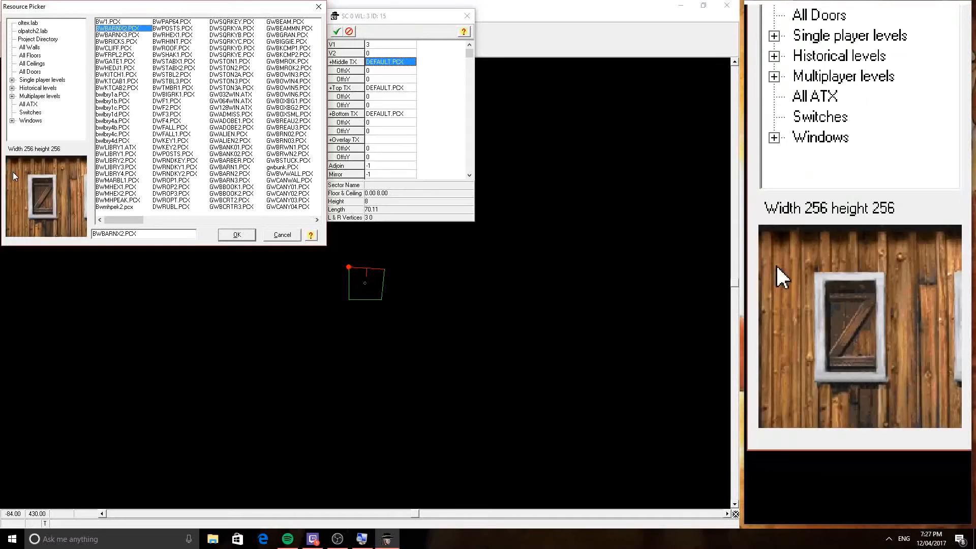
key(Down)
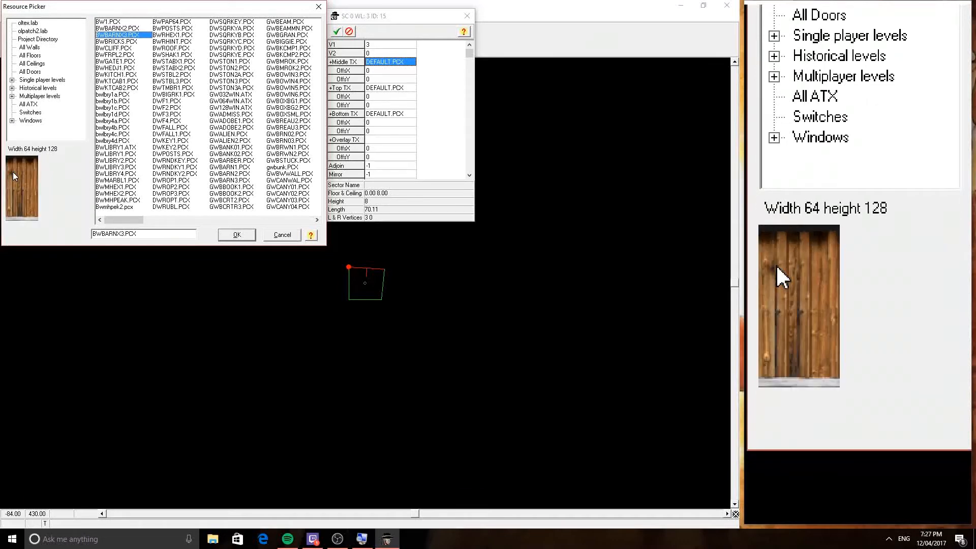
key(Down)
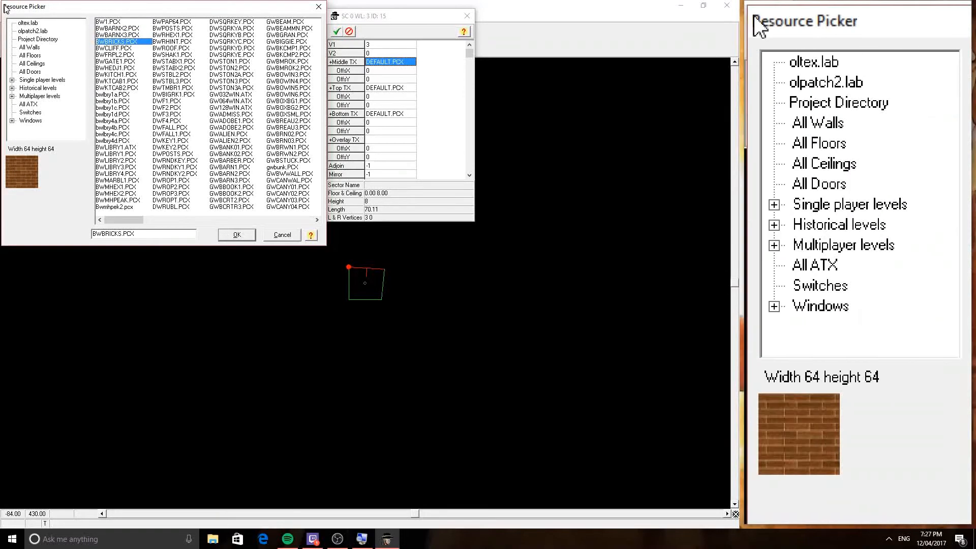
click(237, 236)
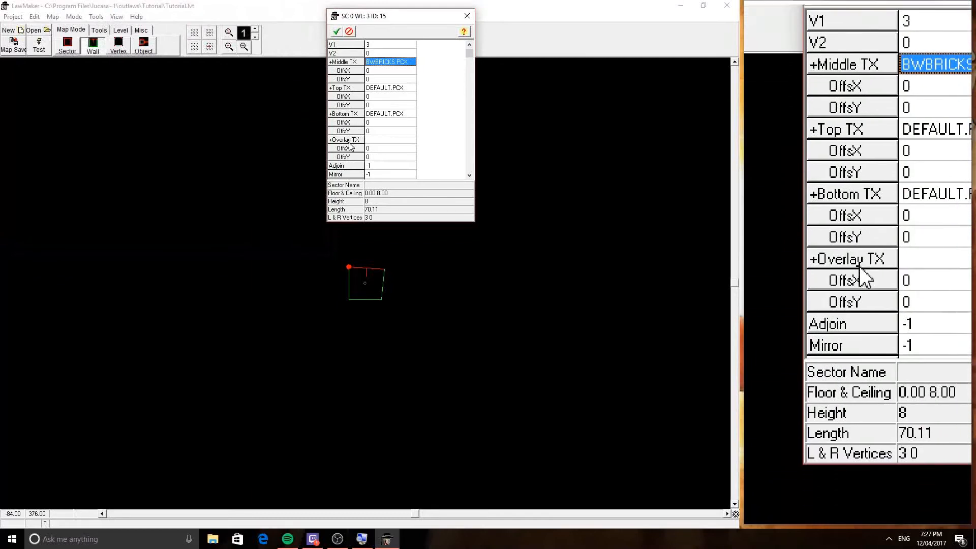
click(337, 34)
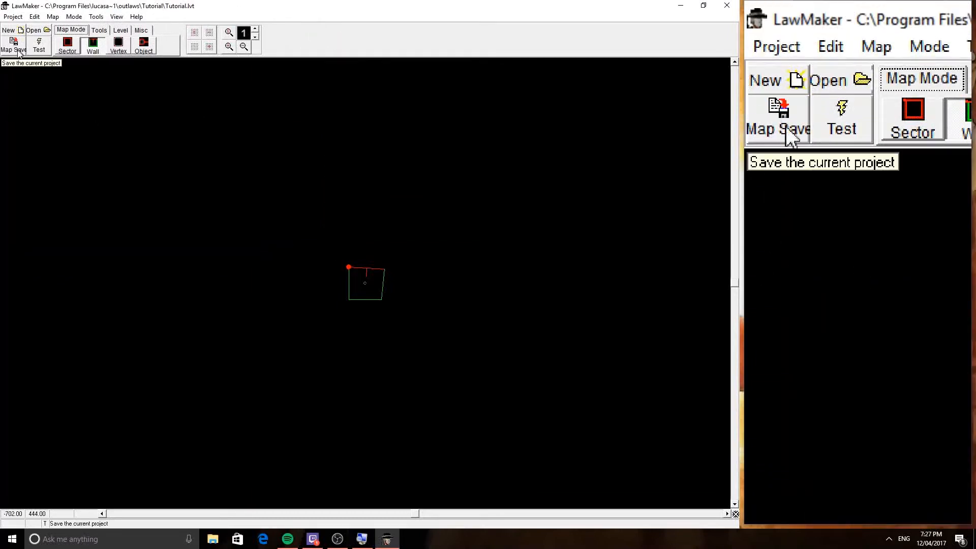
Step: Test the level in Outlaws and look around the room to check the wall's brick texture
click(39, 44)
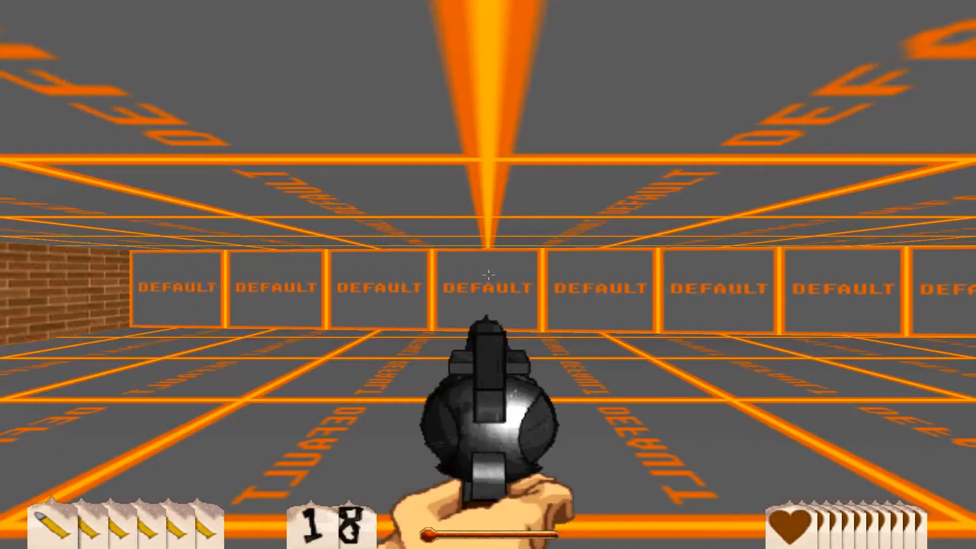
key(Left)
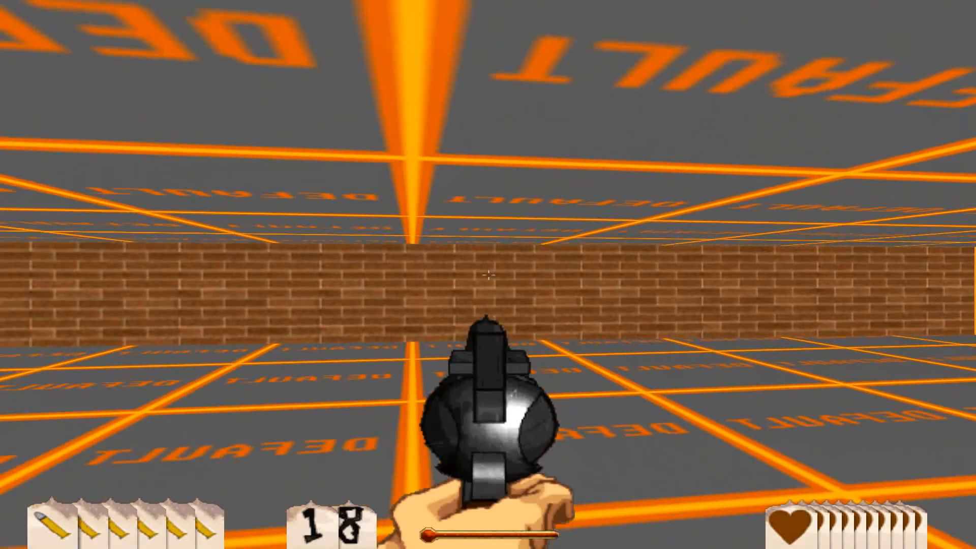
key(Right)
key(Left)
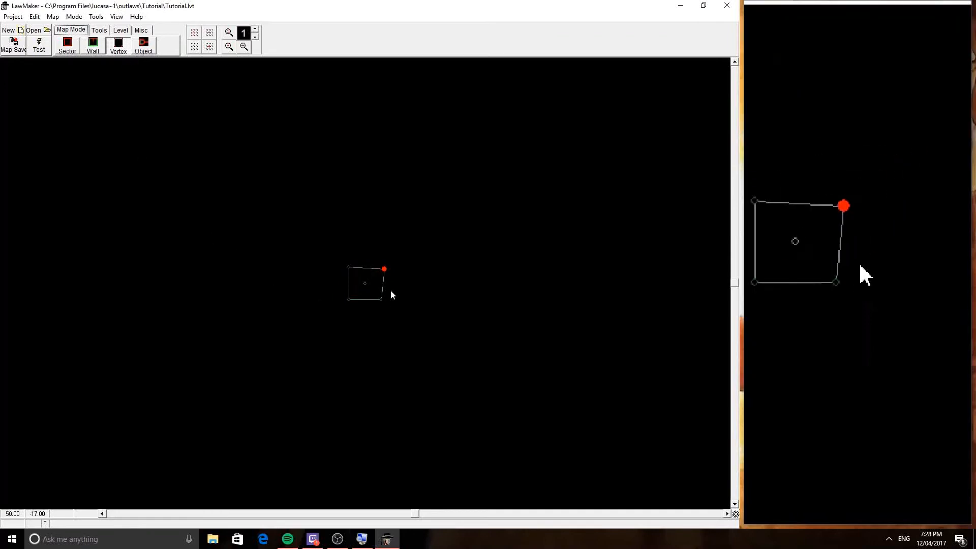
Step: Move the room's upper-right vertex slightly inward and split the upper wall with a vertex at its midpoint, returning to vertex mode
drag(384, 265, 380, 275)
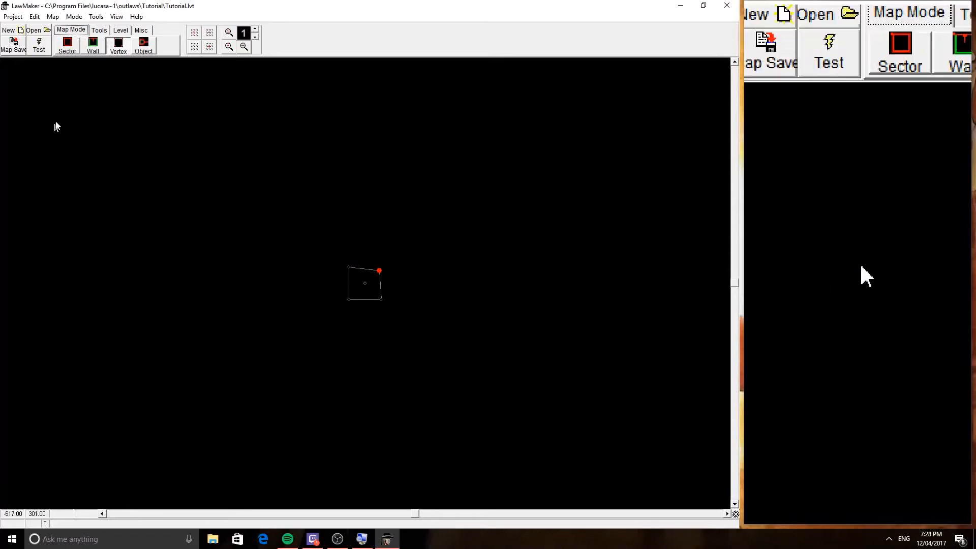
click(94, 49)
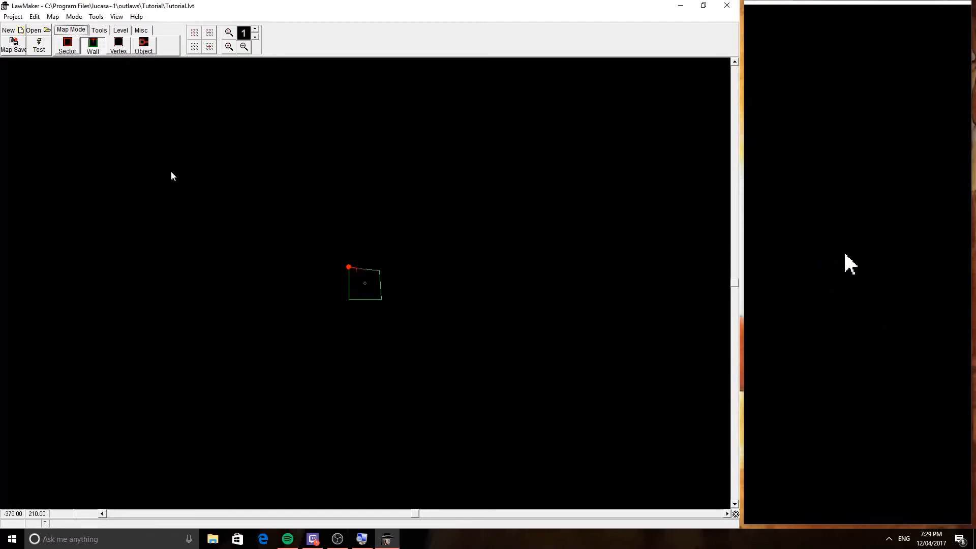
click(118, 50)
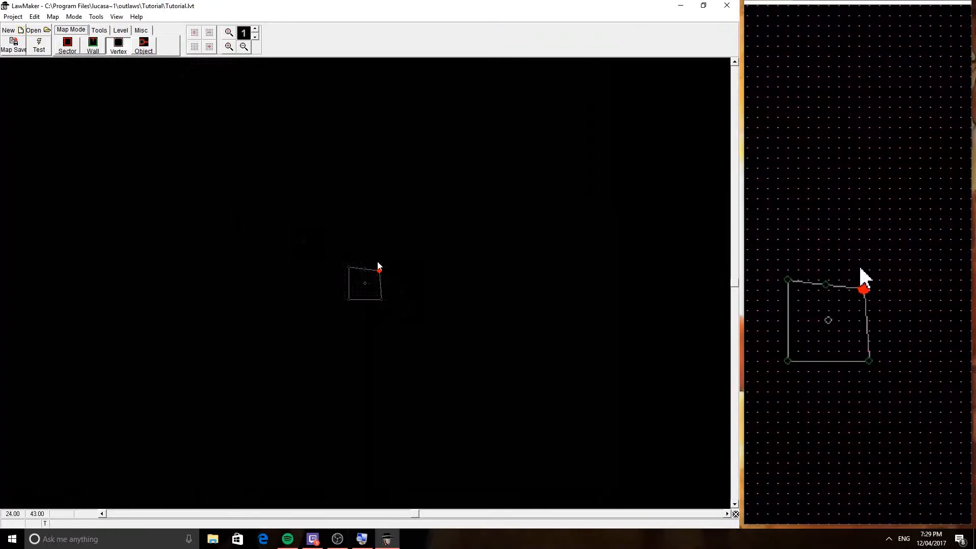
Step: Try zooming the map in and out around the room and restore the zoom to 100%
click(230, 47)
click(229, 48)
click(230, 48)
click(244, 48)
click(244, 48)
click(244, 47)
click(229, 48)
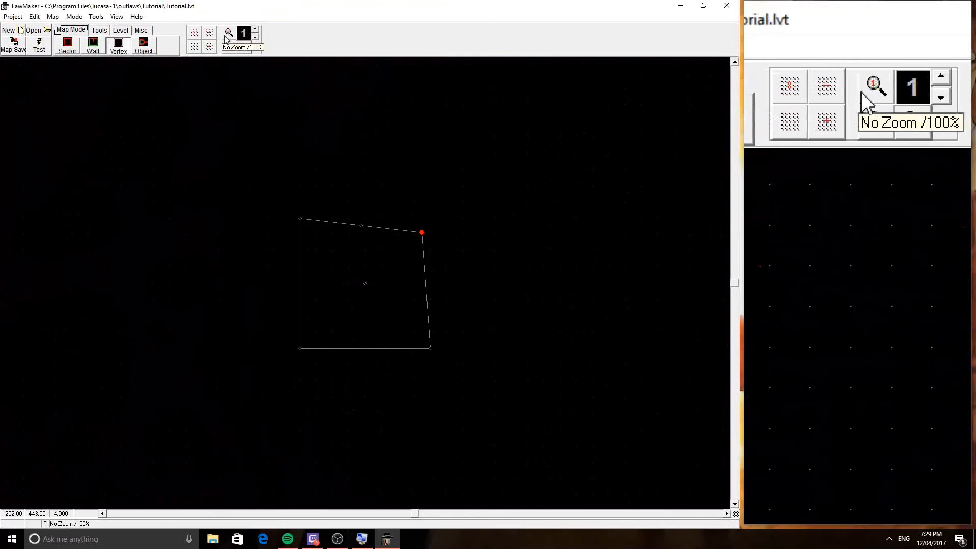
click(229, 34)
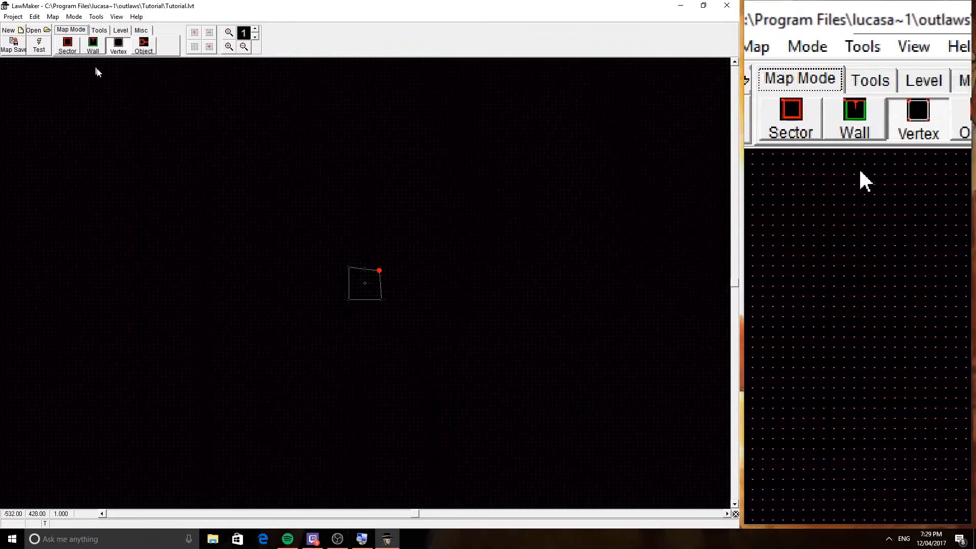
Step: Move the room's vertices onto the grid points to form a straight upright rectangle, keeping the extra vertex midway along the upper wall
click(365, 278)
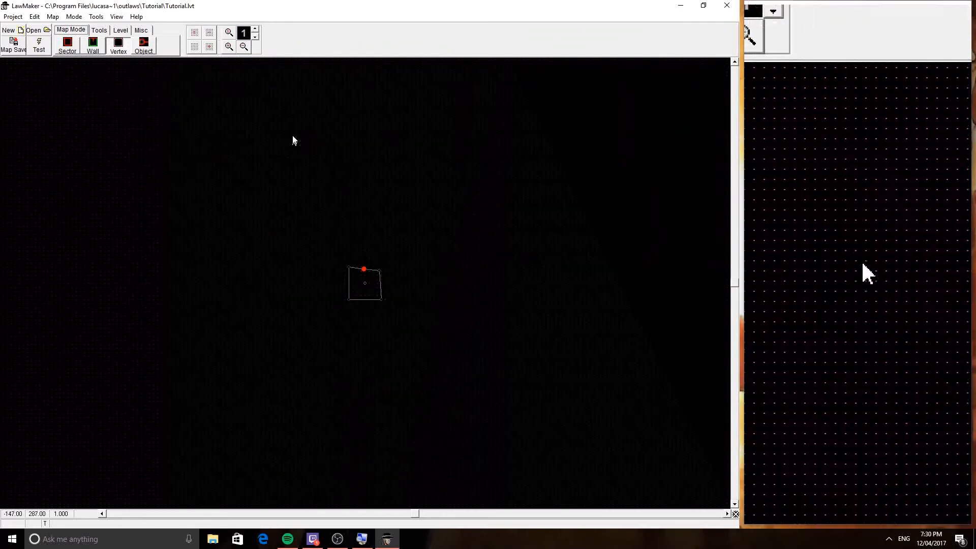
scroll(364, 263, down, 1)
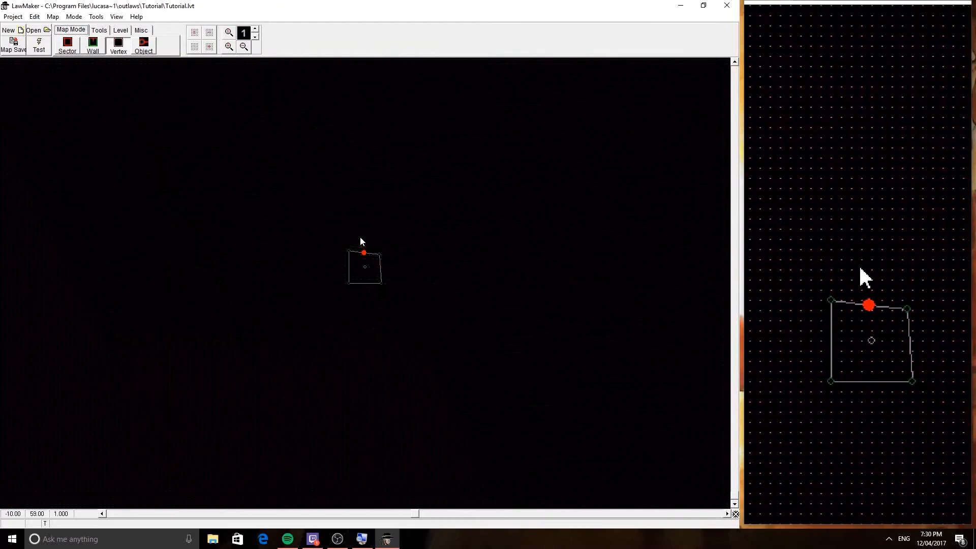
click(229, 49)
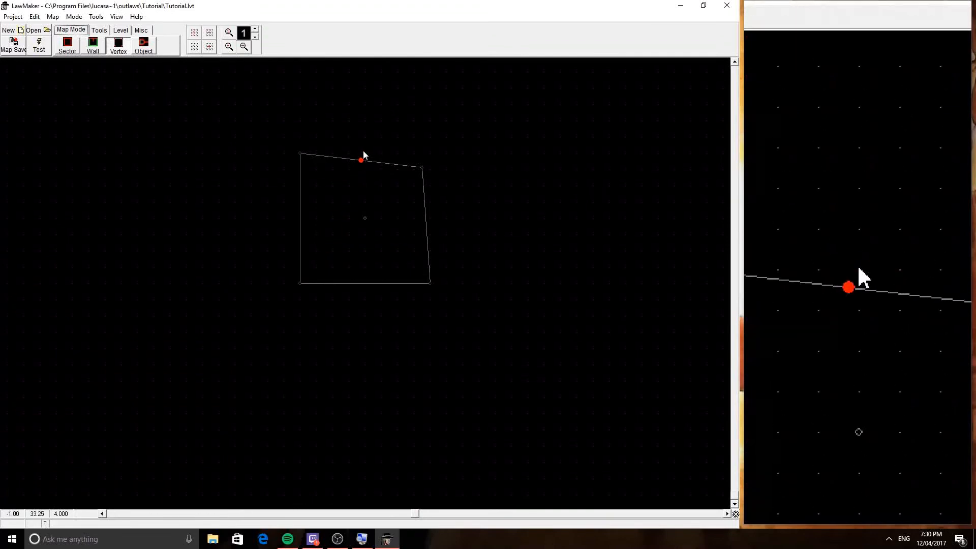
key(c)
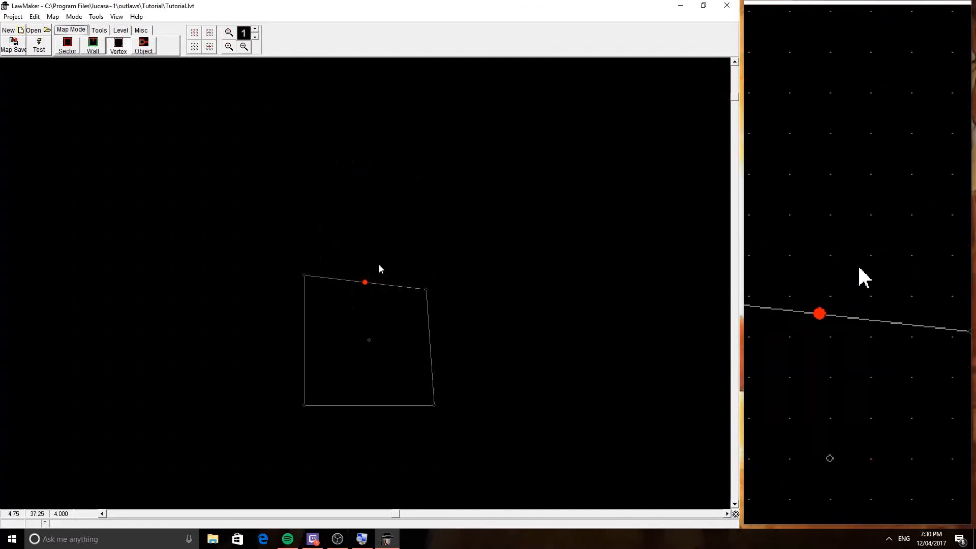
drag(364, 282, 407, 244)
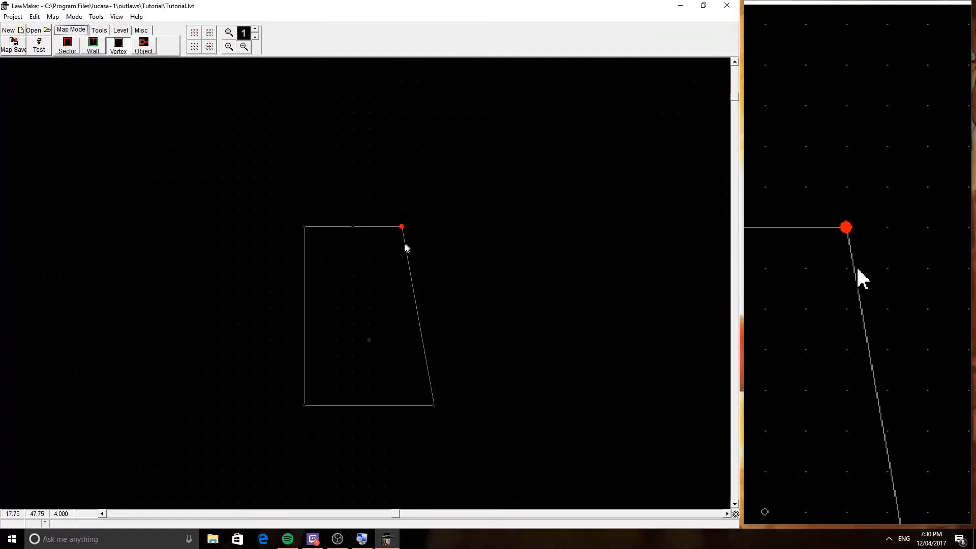
click(435, 405)
drag(448, 418, 404, 381)
drag(307, 403, 305, 374)
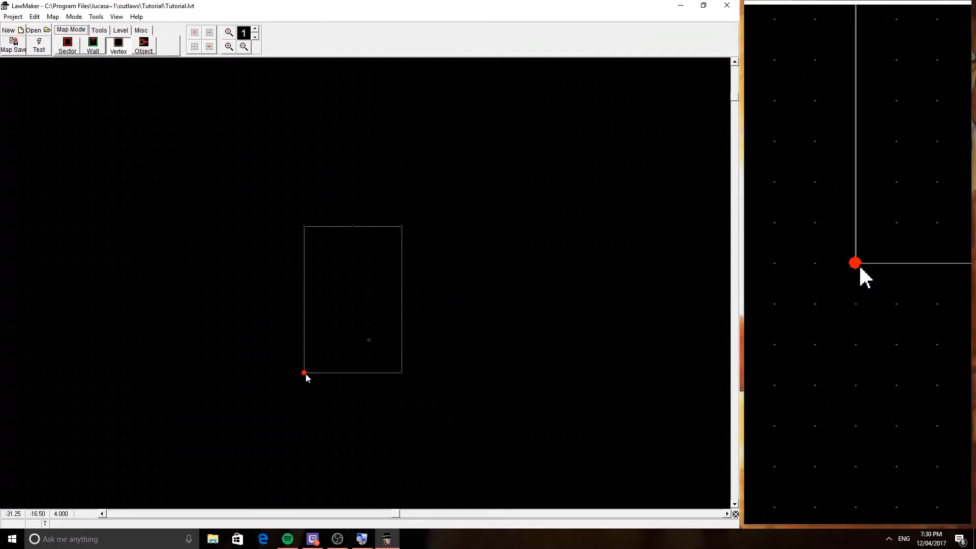
Step: Move the upper wall's middle vertex four grid cells up to form a pointed end, and test the level
click(352, 227)
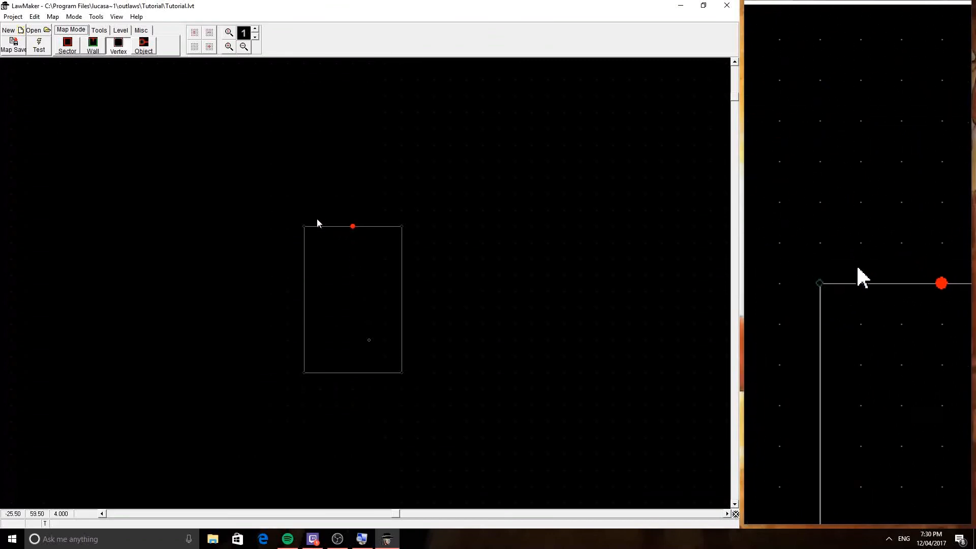
drag(354, 190, 353, 161)
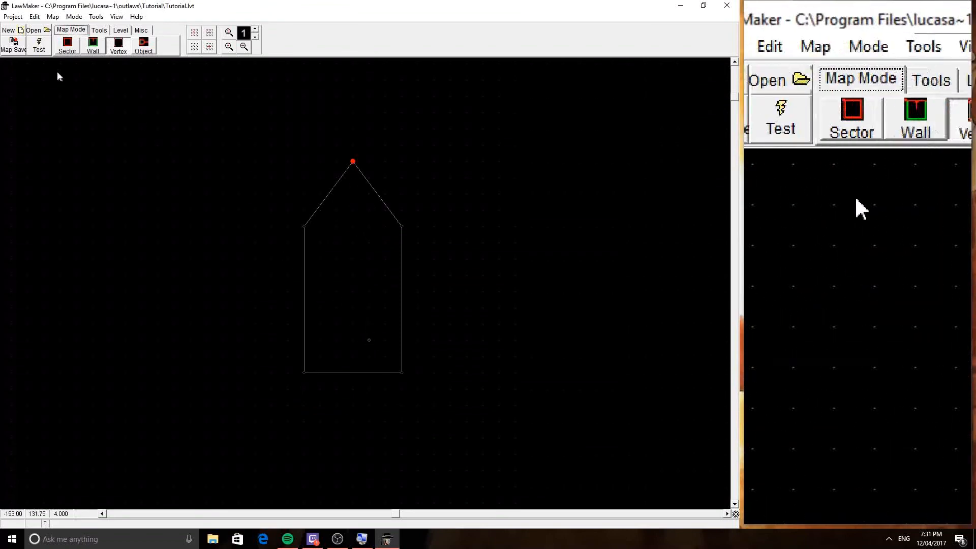
click(41, 49)
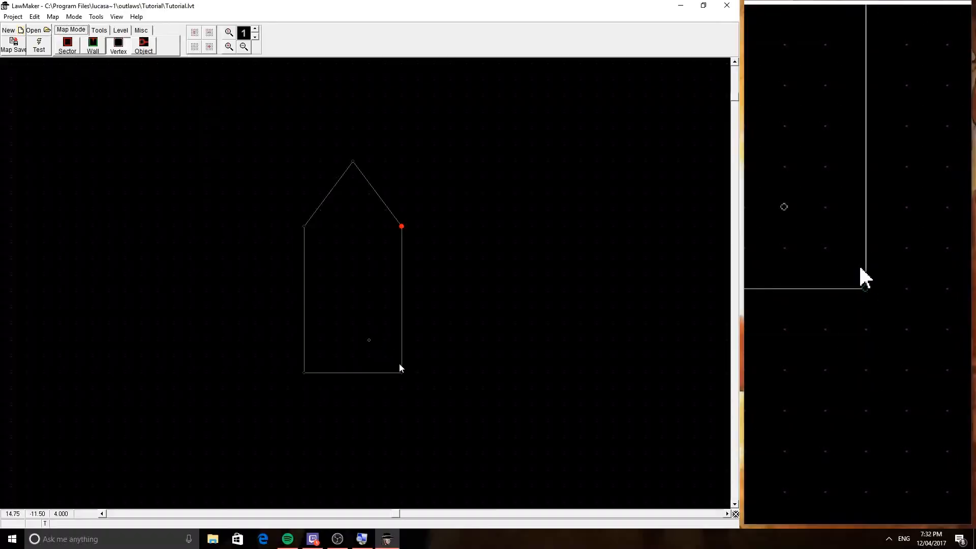
Step: In wall mode, move the room's whole right wall four grid cells outward
click(402, 372)
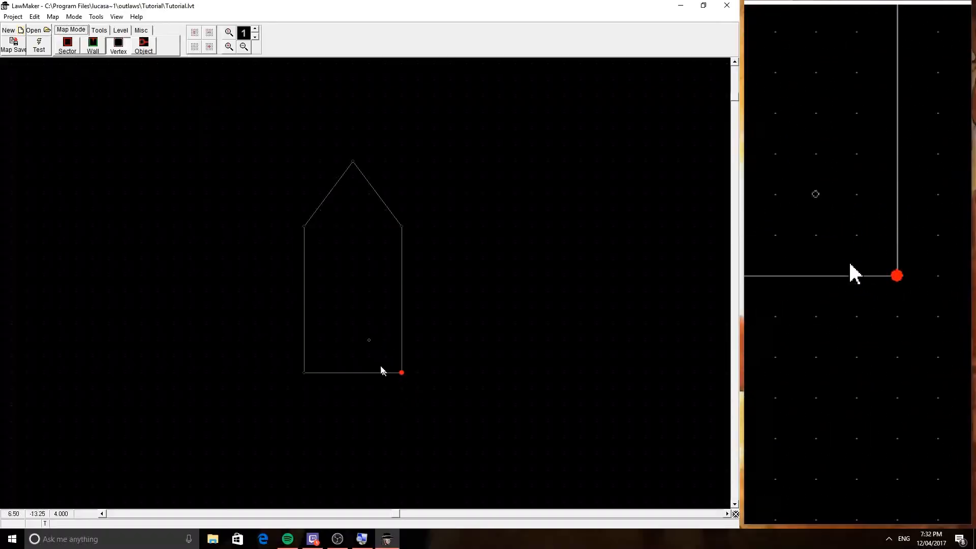
click(304, 372)
click(428, 392)
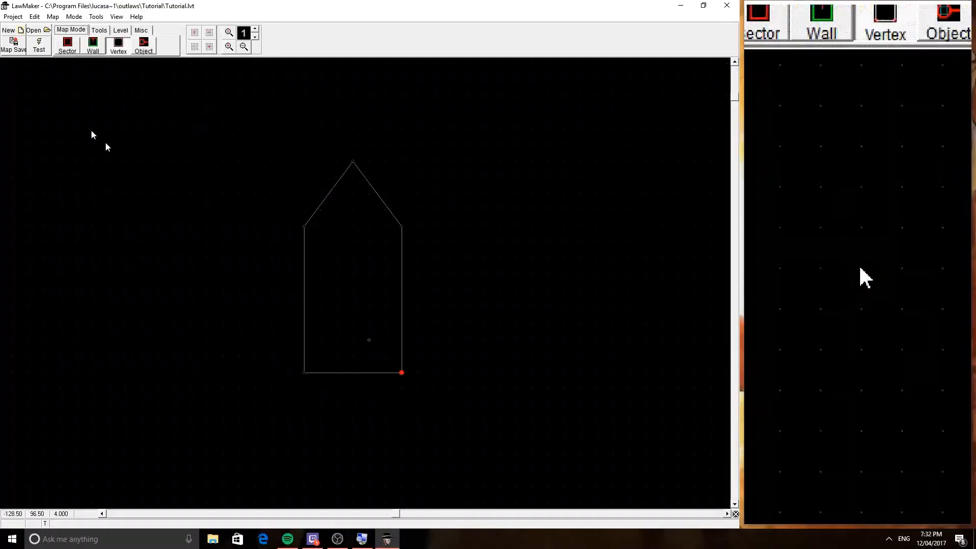
click(93, 44)
drag(409, 350, 467, 354)
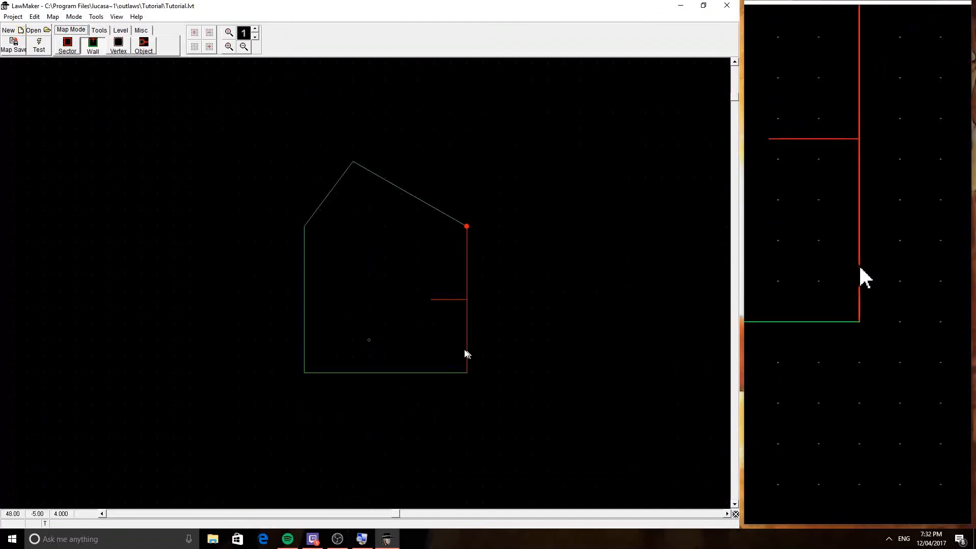
click(99, 31)
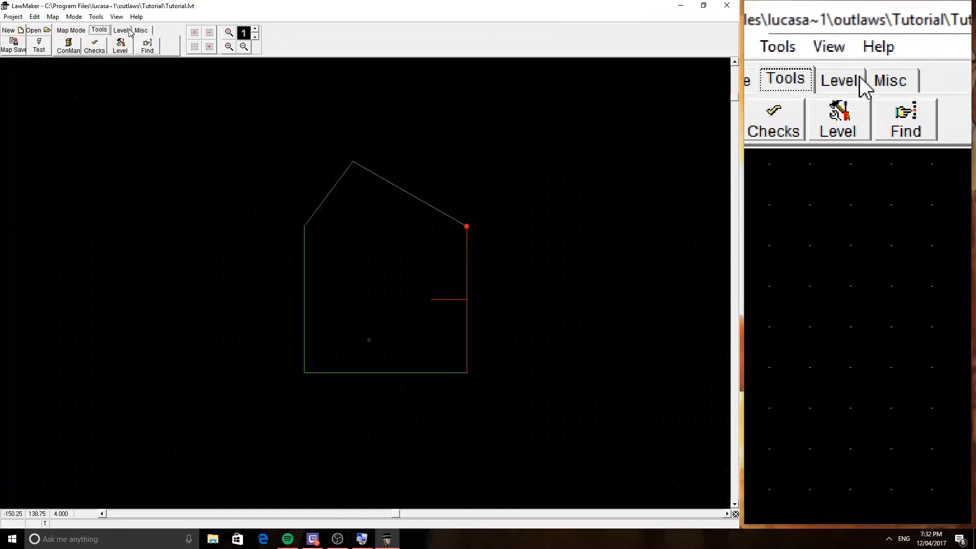
click(120, 31)
click(141, 30)
click(99, 31)
click(120, 30)
click(83, 31)
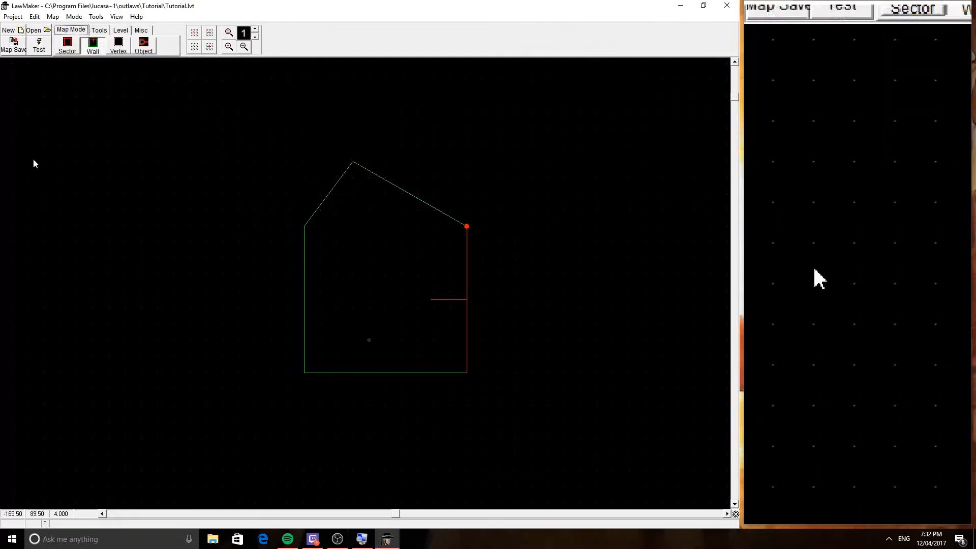
Step: Move the right wall one grid cell inward overall and the bottom wall three grid cells outward
drag(463, 304, 420, 313)
drag(376, 375, 373, 427)
drag(421, 326, 464, 335)
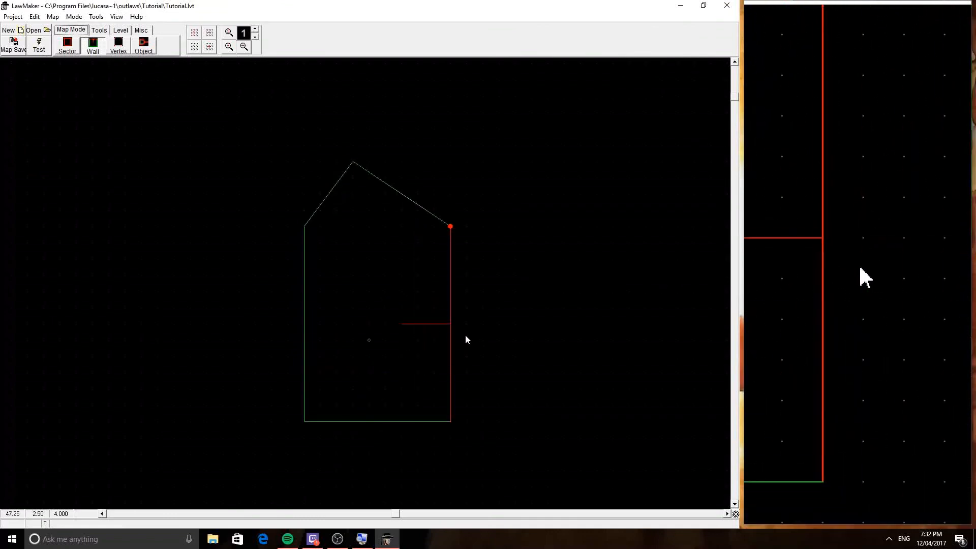